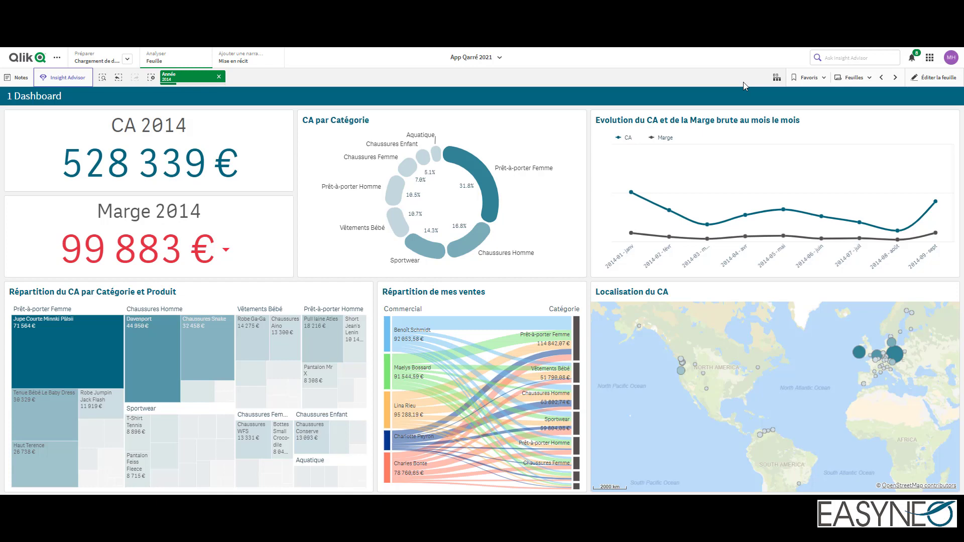
Step: Put the 1 Dashboard sheet in edit mode and inspect the line chart's data settings with advanced options on and off
click(925, 78)
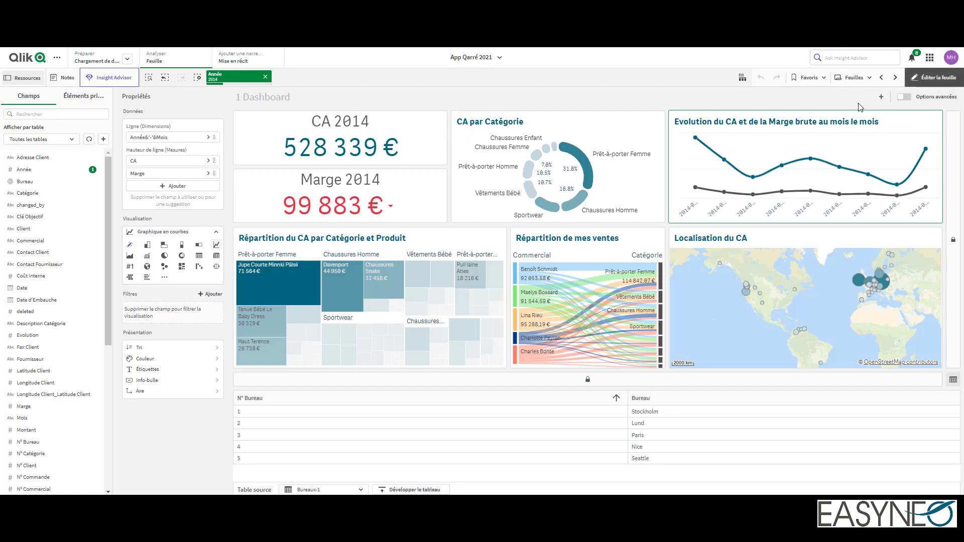
click(905, 97)
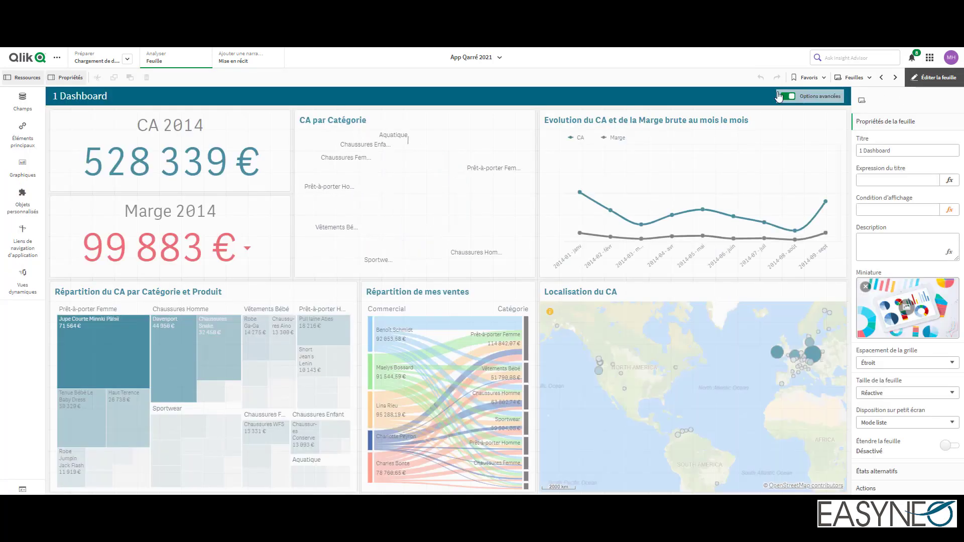
click(792, 165)
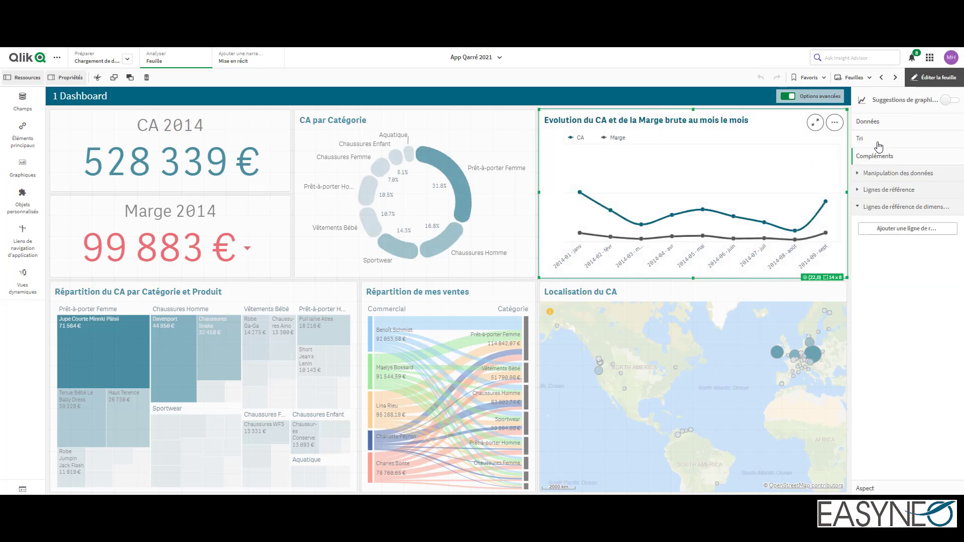
click(882, 122)
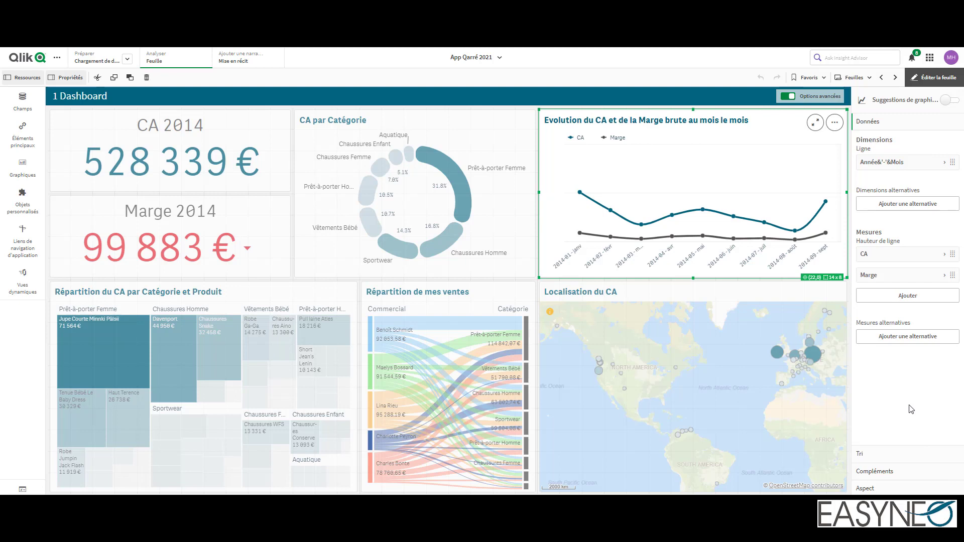
click(788, 97)
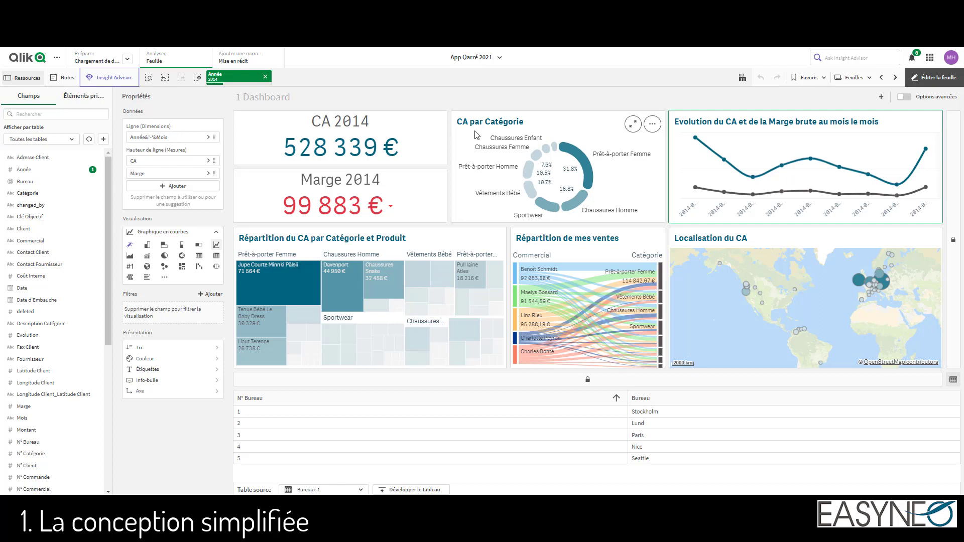
click(727, 182)
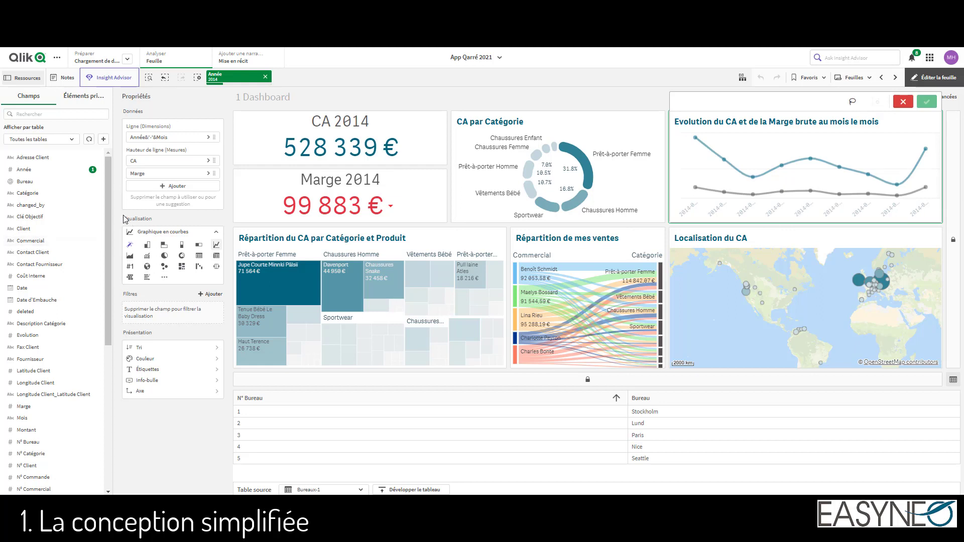
Step: Preview the values of the Catégorie, Client, Commercial and Clé Objectif fields, leaving only Catégorie expanded
mouse_move(107, 206)
mouse_down()
mouse_move(108, 222)
mouse_move(107, 206)
mouse_up()
click(31, 194)
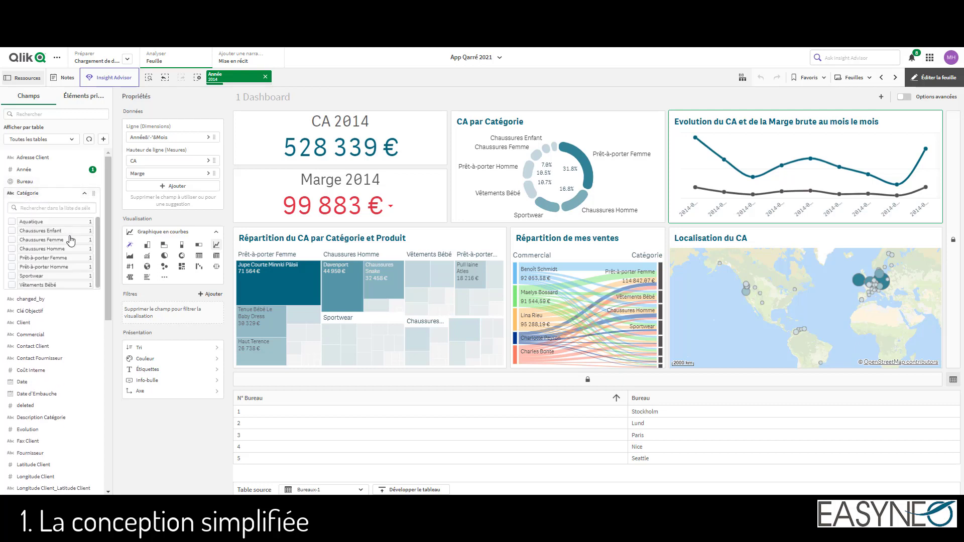
click(36, 324)
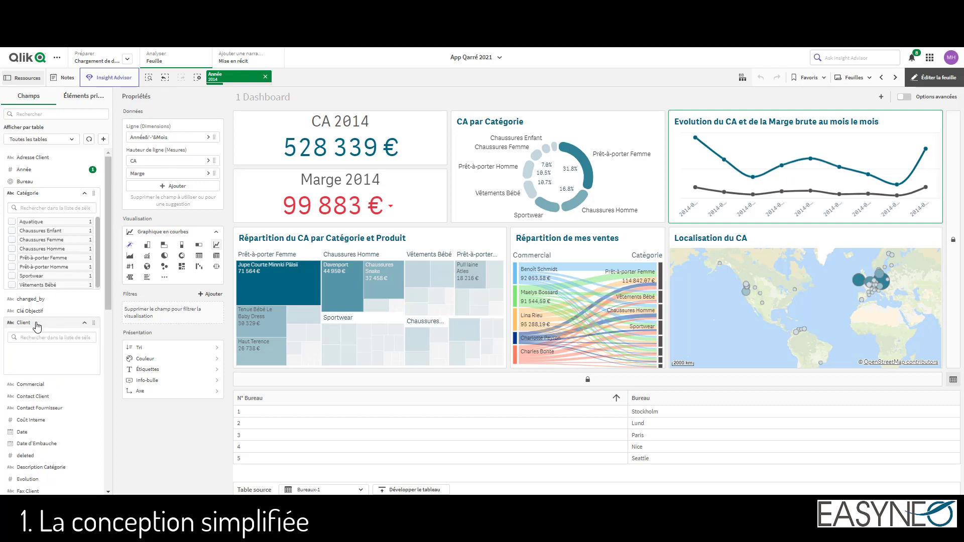
click(31, 429)
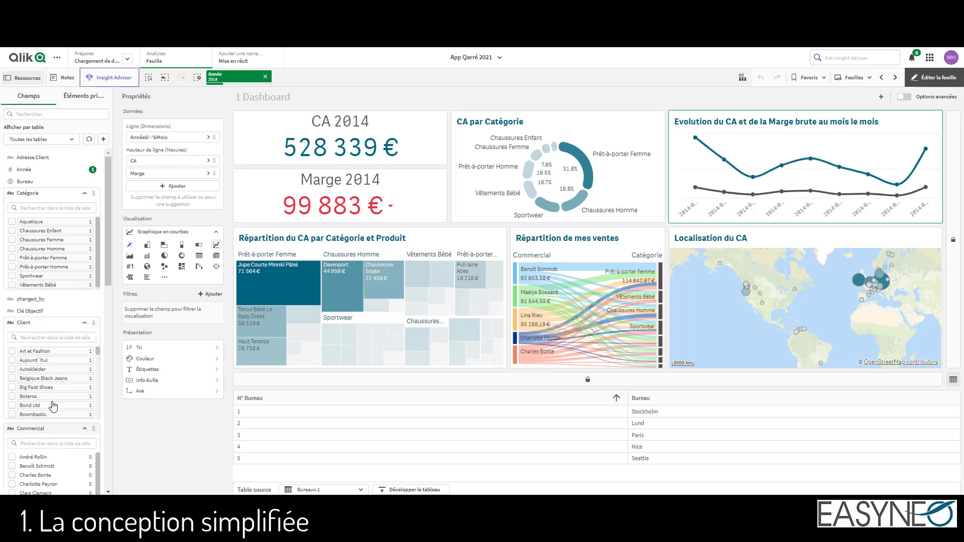
click(25, 312)
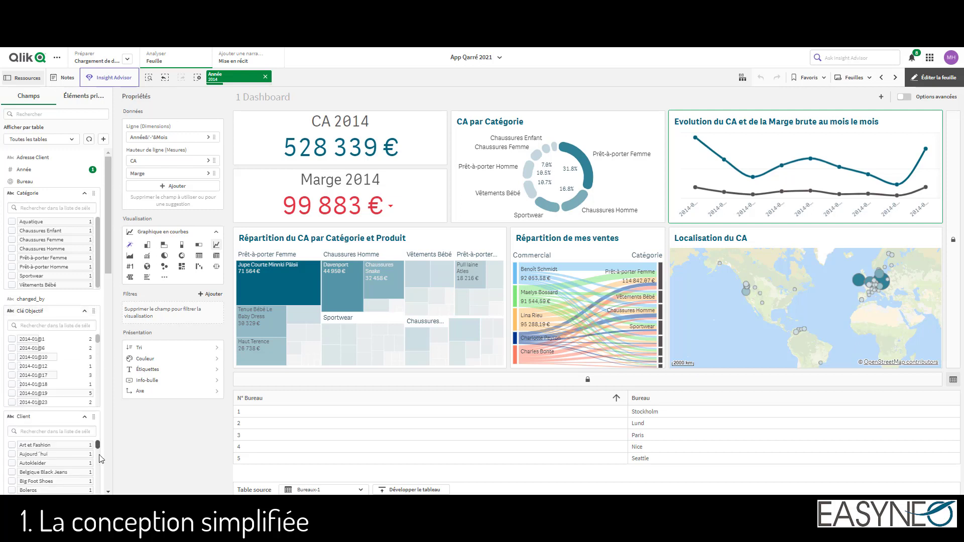
click(85, 419)
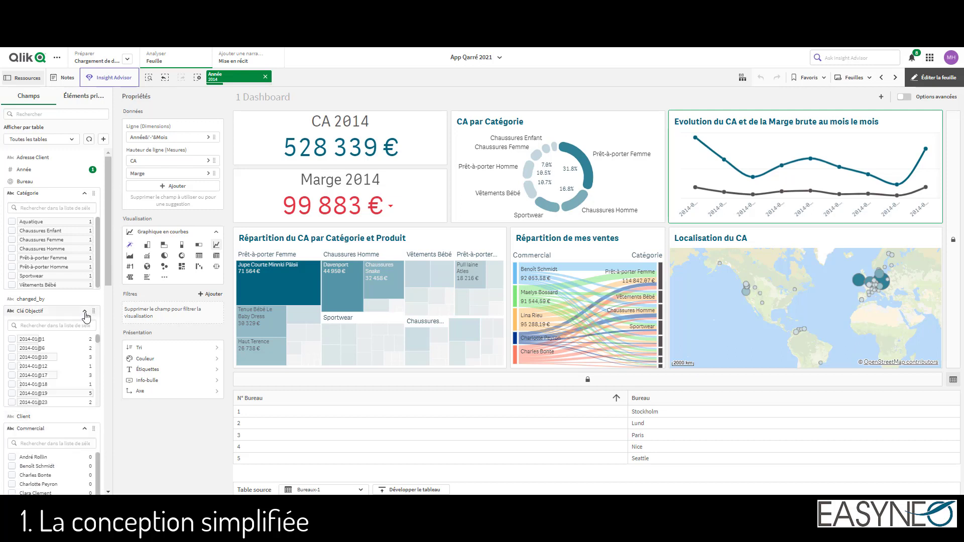
click(84, 311)
click(84, 334)
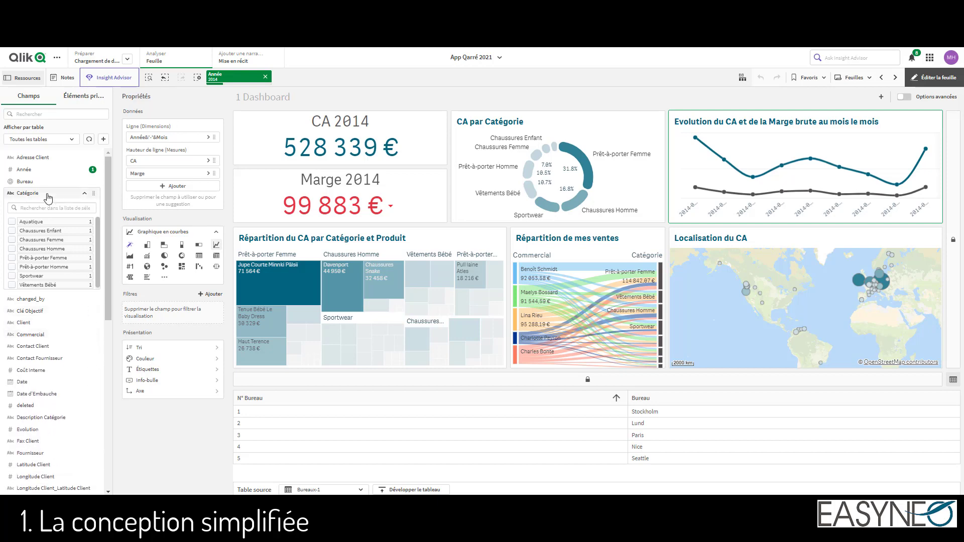
Step: Try a Catégorie filter on the line chart with the values Chaussures Enfant and Chaussures Femme, clearing both selections
drag(48, 194, 150, 325)
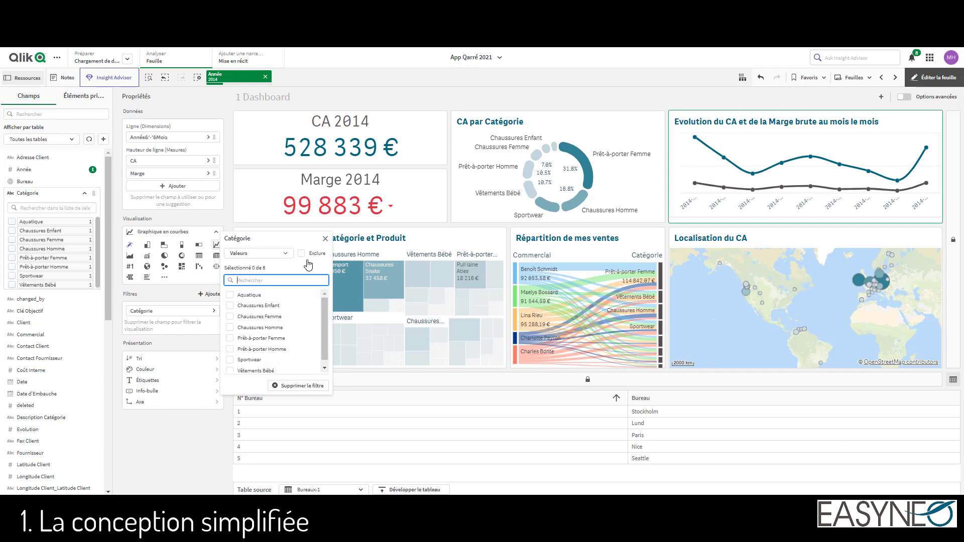
click(229, 305)
click(230, 317)
click(229, 317)
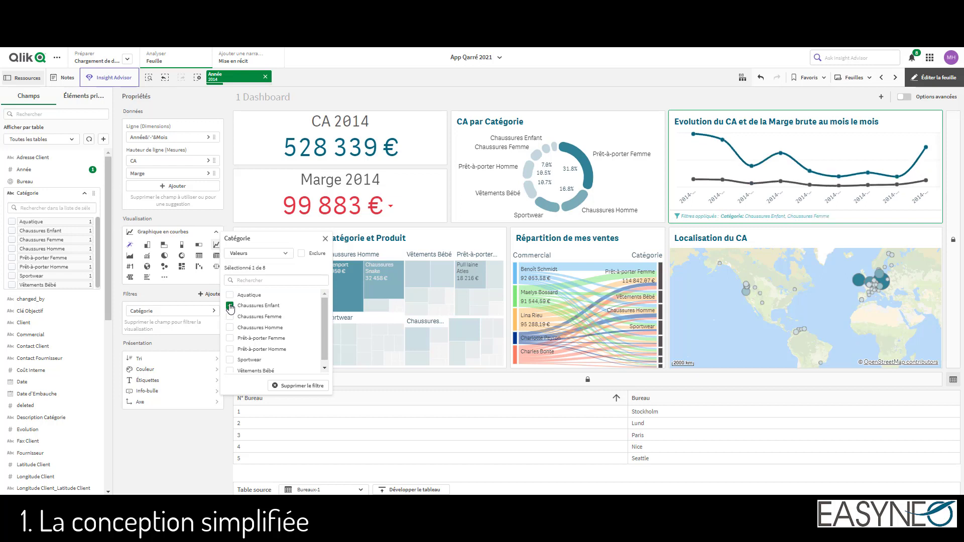
click(229, 305)
Step: Switch the Catégorie filter to Rechercher mode to see its match options, and remove the filter from the line chart
click(285, 255)
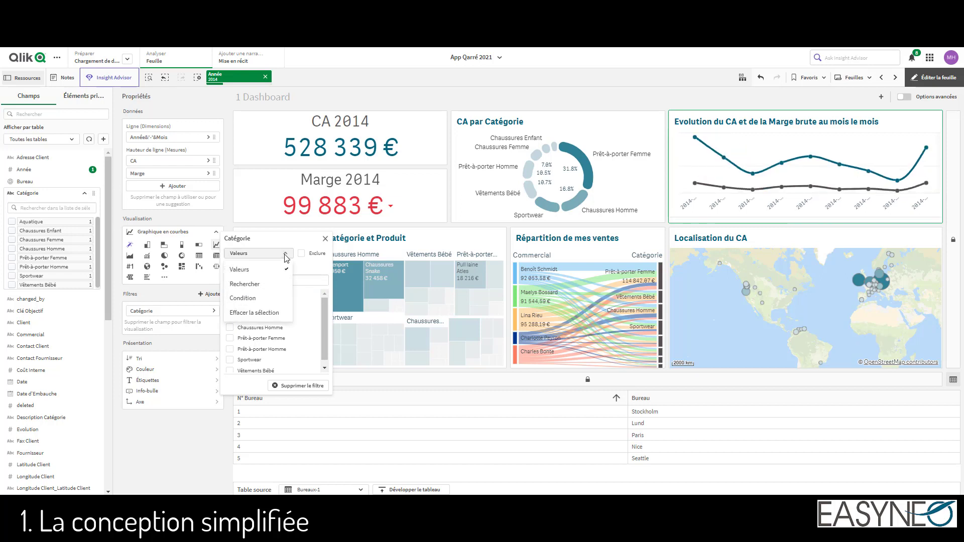
click(258, 285)
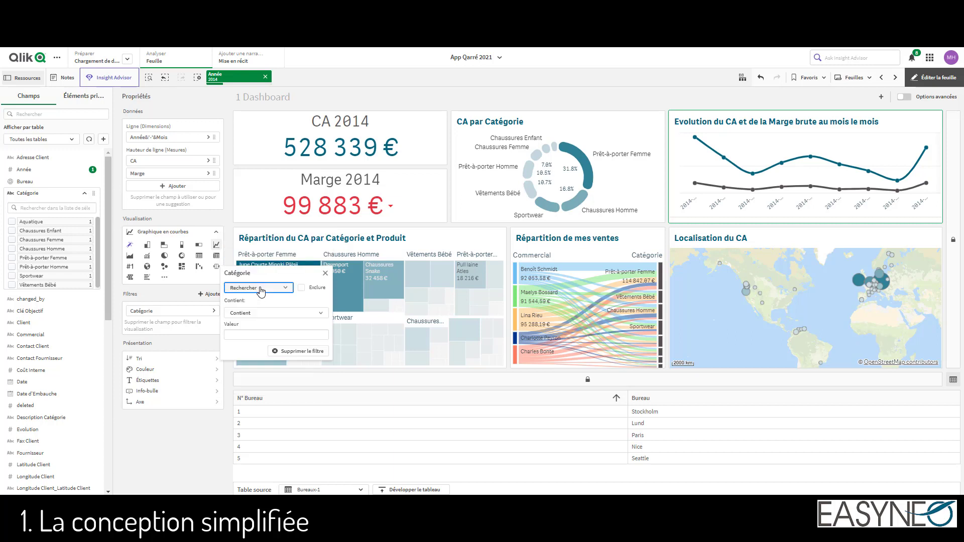
click(321, 313)
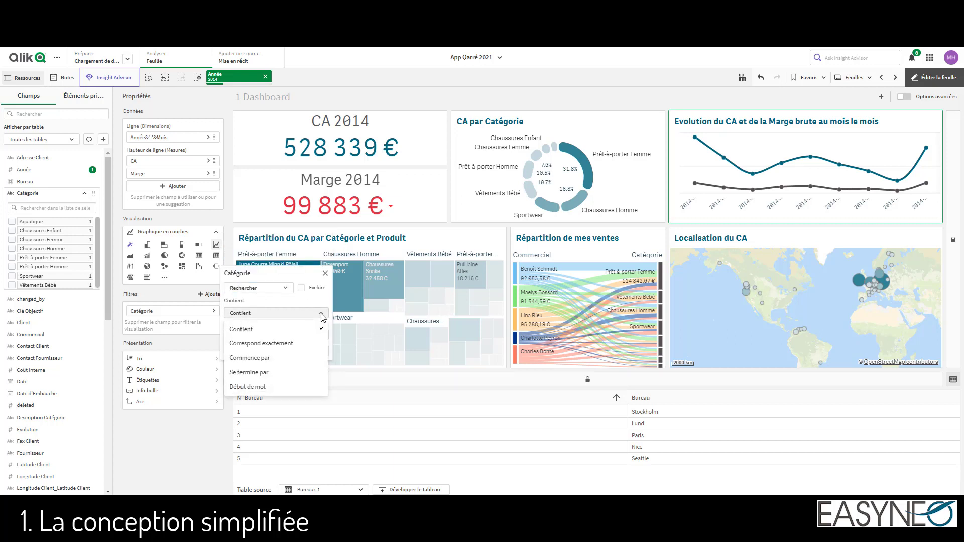
click(322, 315)
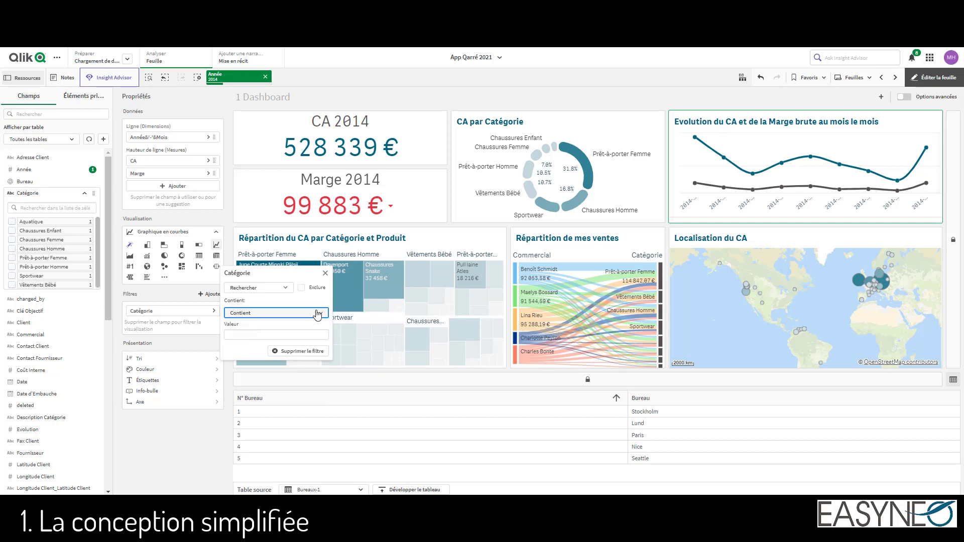
click(288, 295)
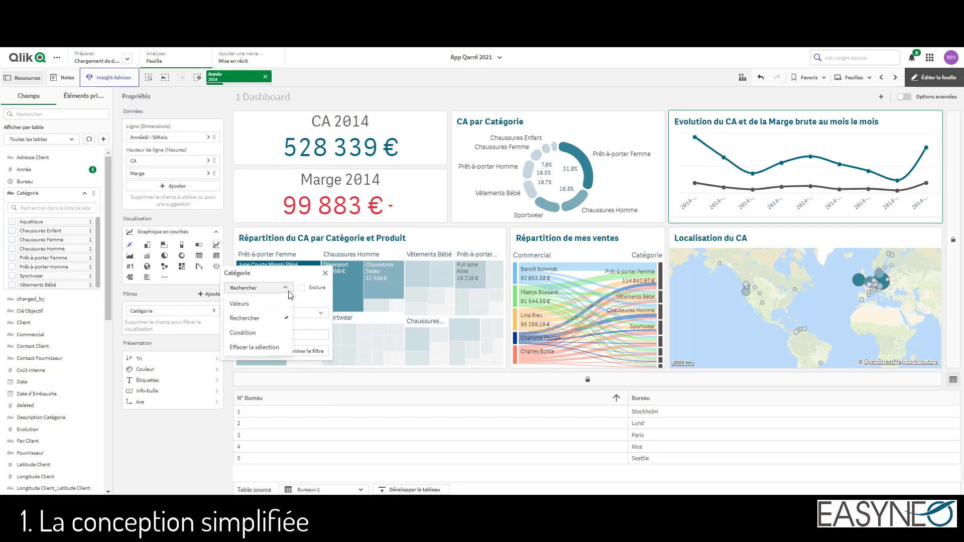
click(325, 275)
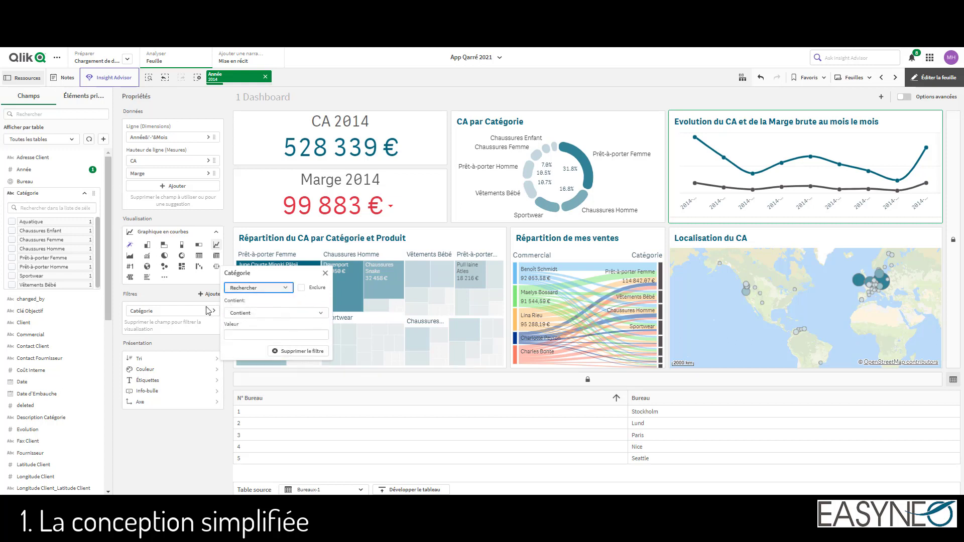
click(279, 351)
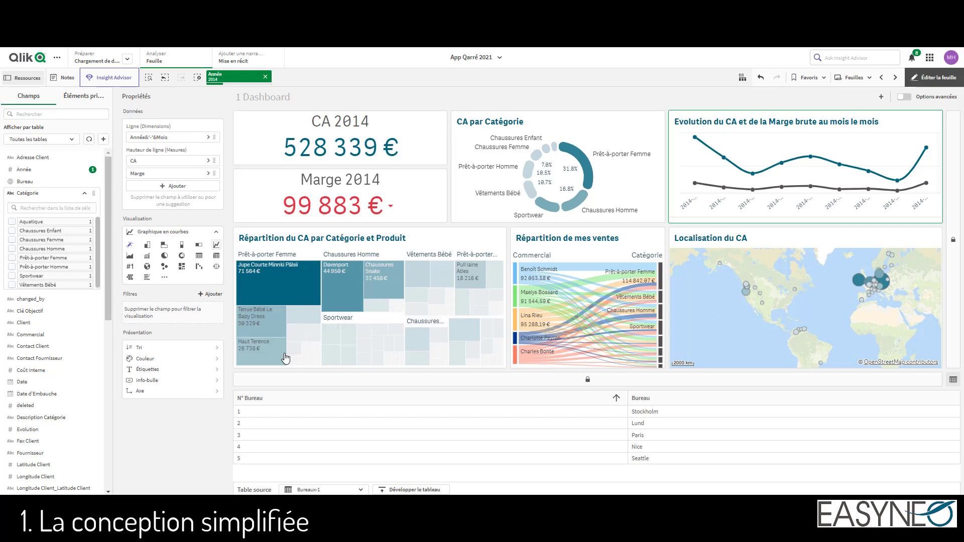
click(85, 195)
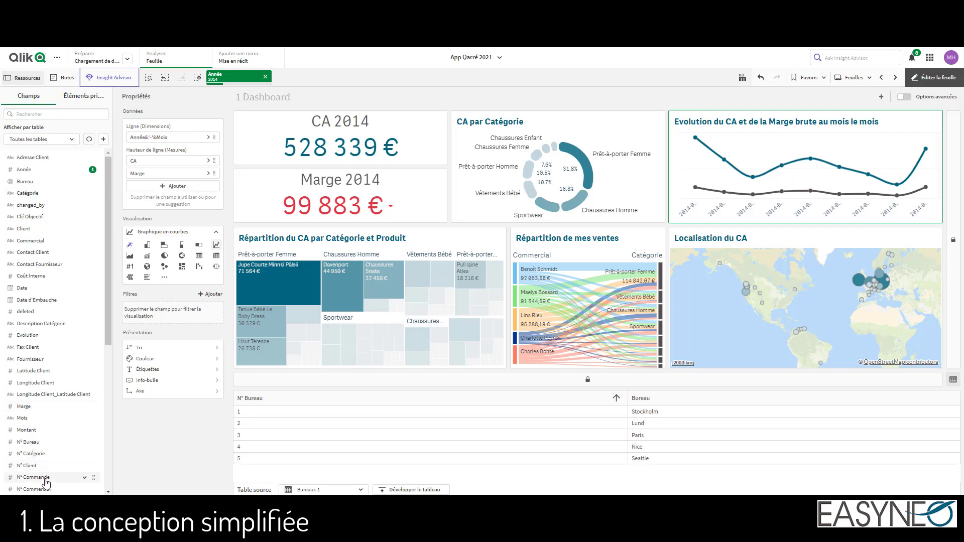
Step: Add an N° Client filter to the line chart with the condition greater than or equal to the fixed value 2000
drag(43, 469, 153, 327)
click(281, 254)
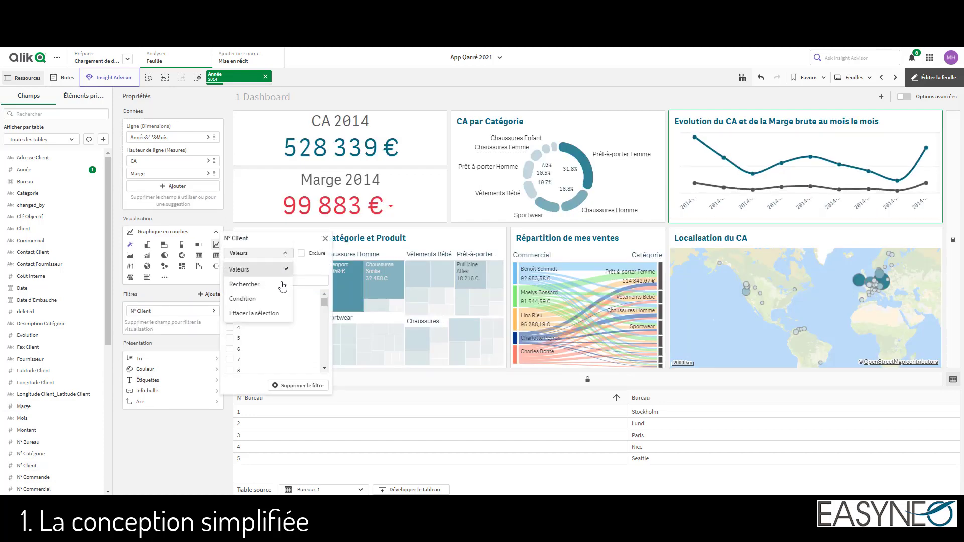
click(278, 300)
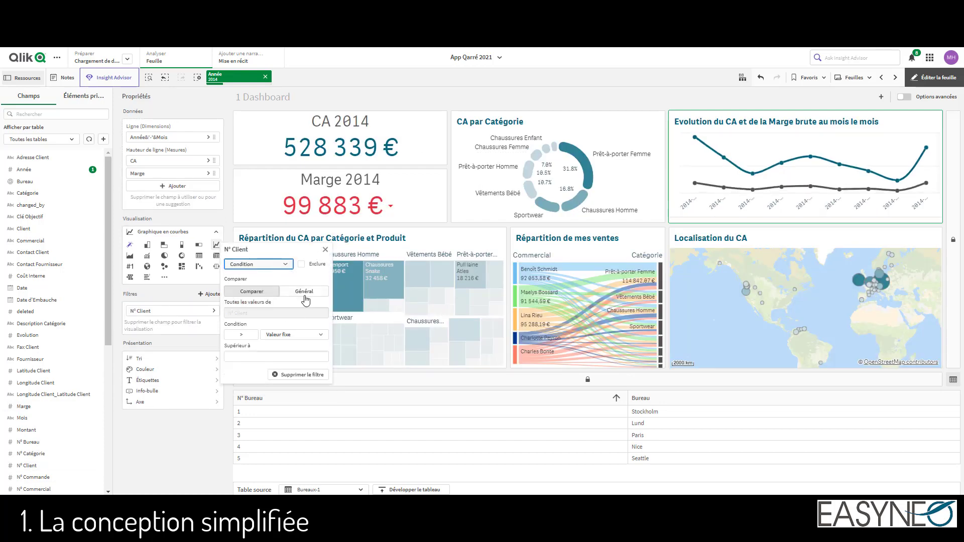
click(295, 335)
click(284, 353)
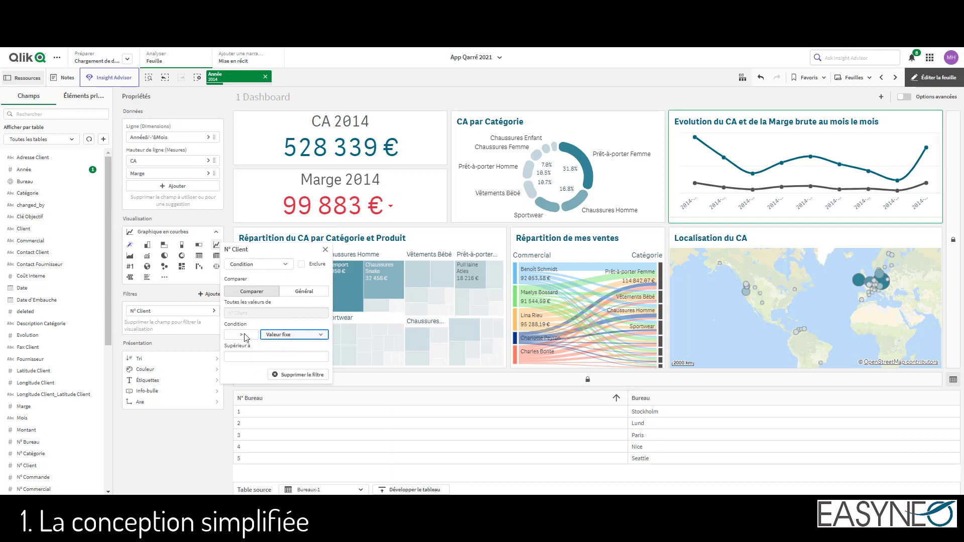
click(241, 335)
click(235, 365)
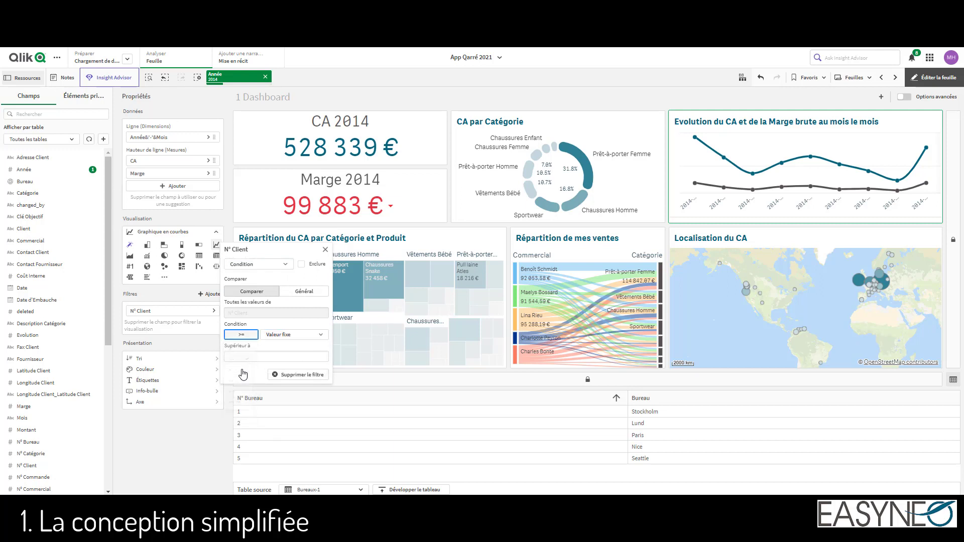
click(274, 356)
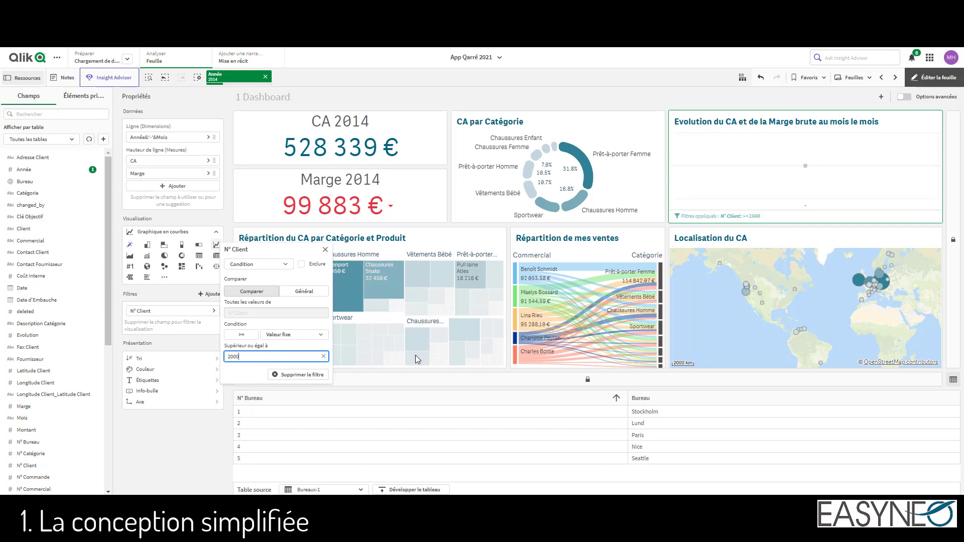
click(872, 195)
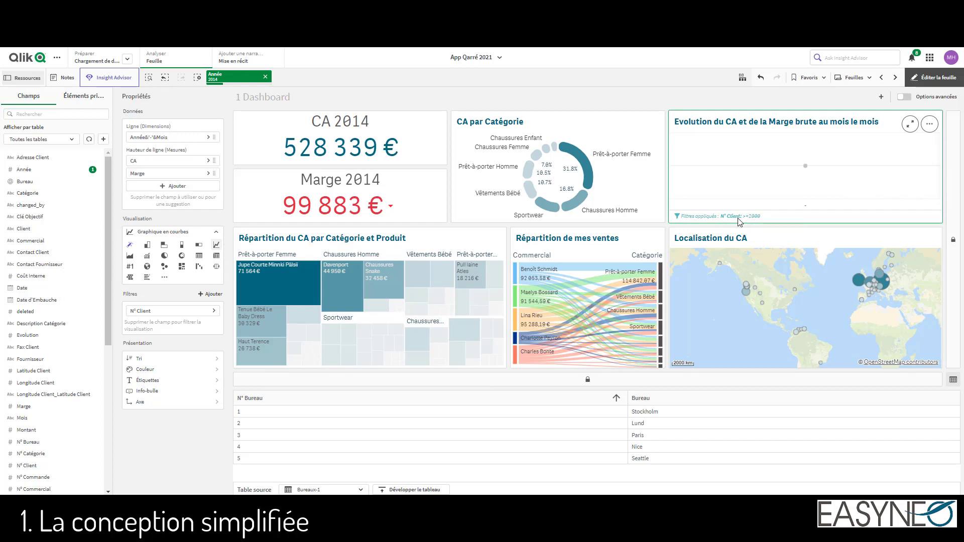
Step: Check the line chart's filter footnote outside edit mode, and remove the N° Client filter back in edit mode
click(939, 78)
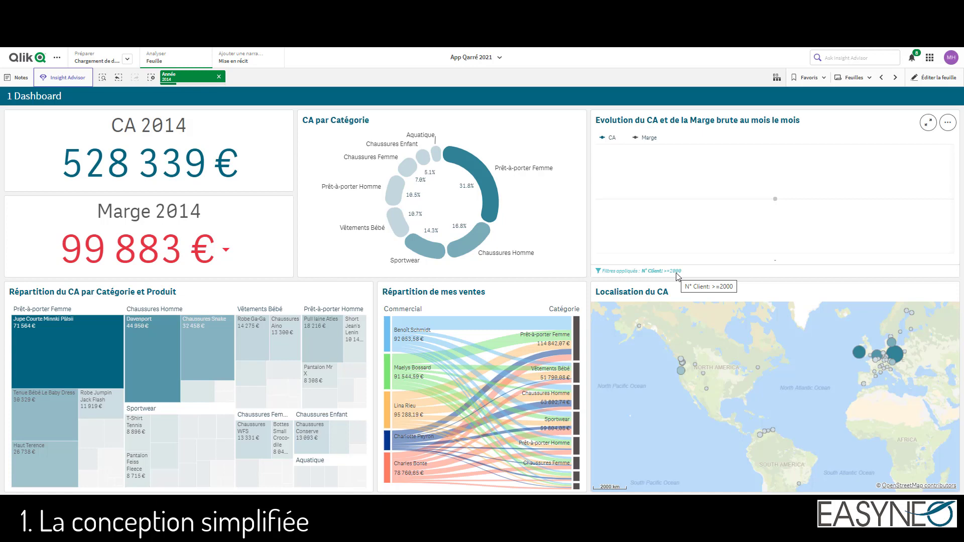
click(936, 84)
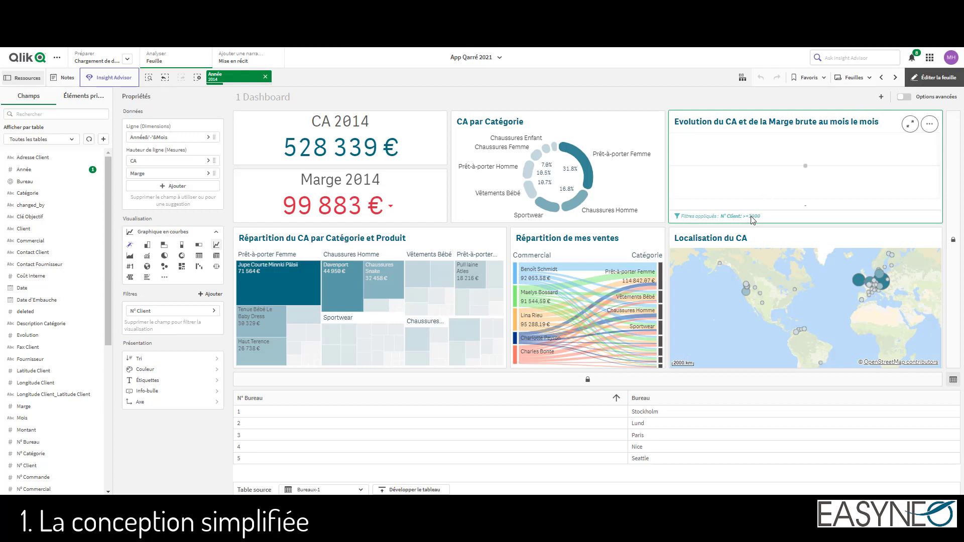
click(182, 315)
click(182, 303)
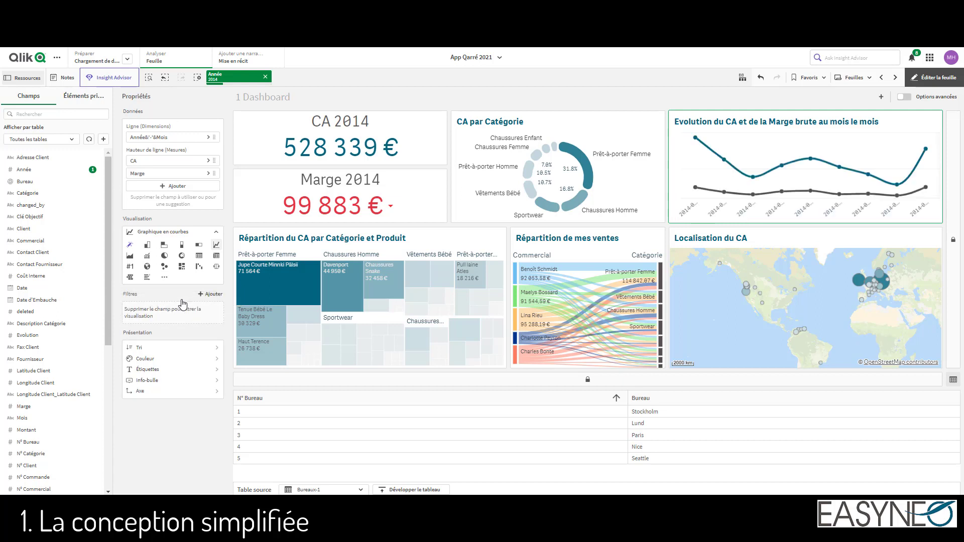
Step: Review the sorting, colour and label presentation settings of the CA par Catégorie donut chart
click(641, 203)
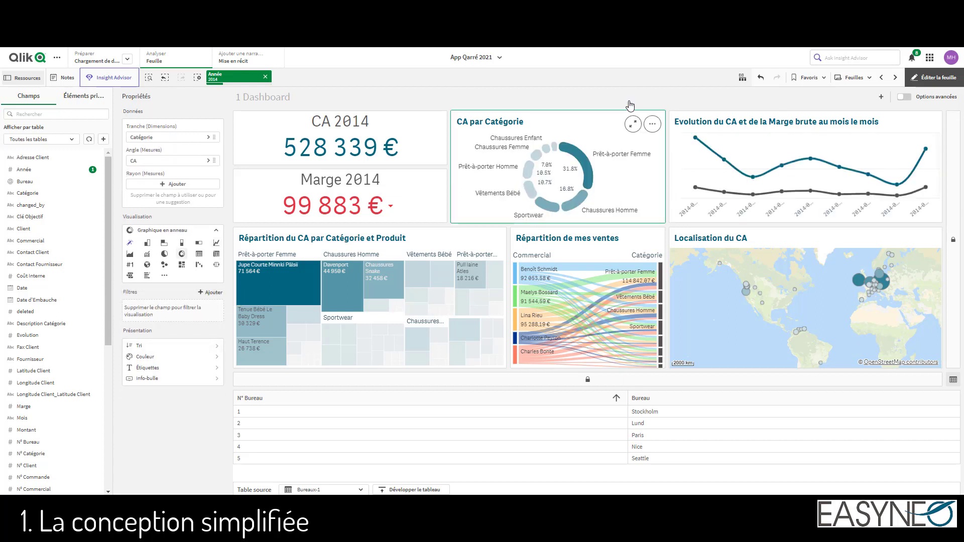
click(175, 347)
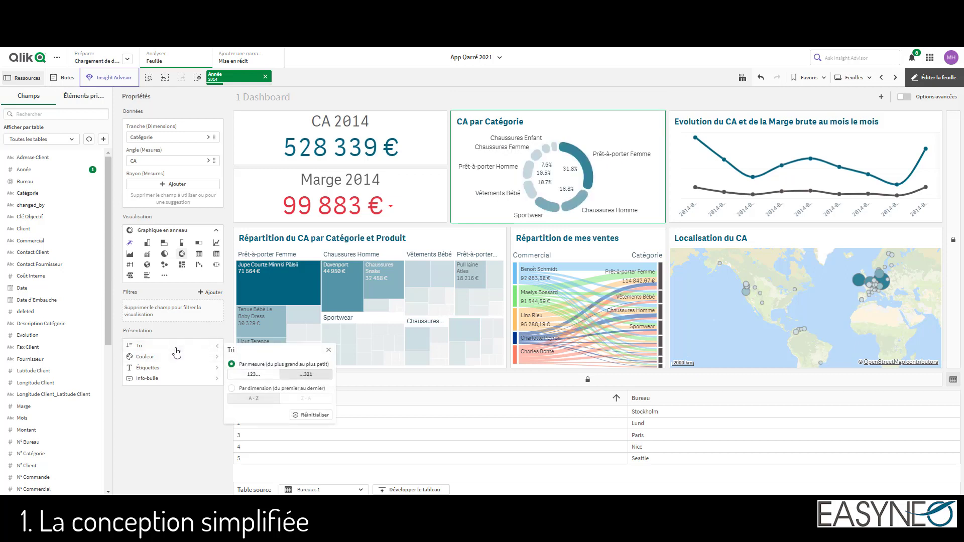
click(170, 357)
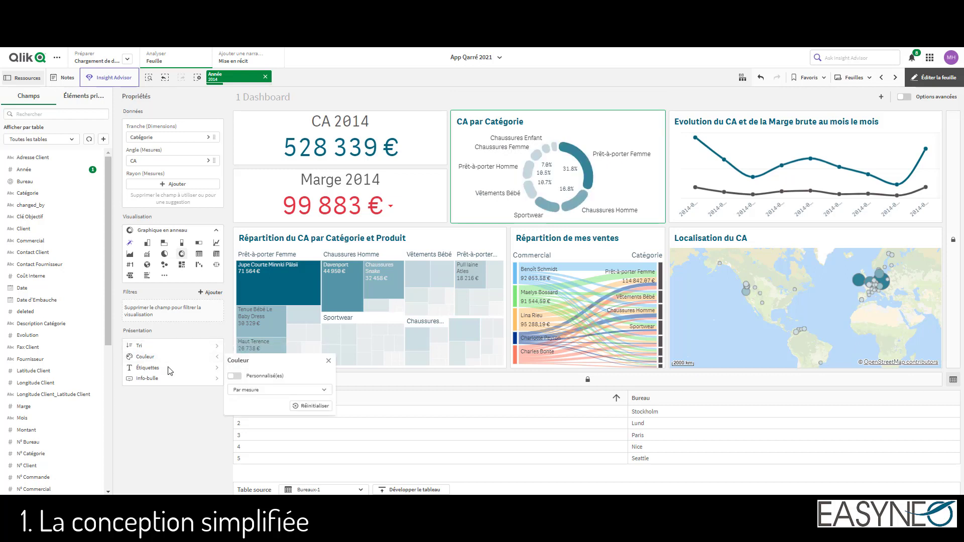
click(169, 369)
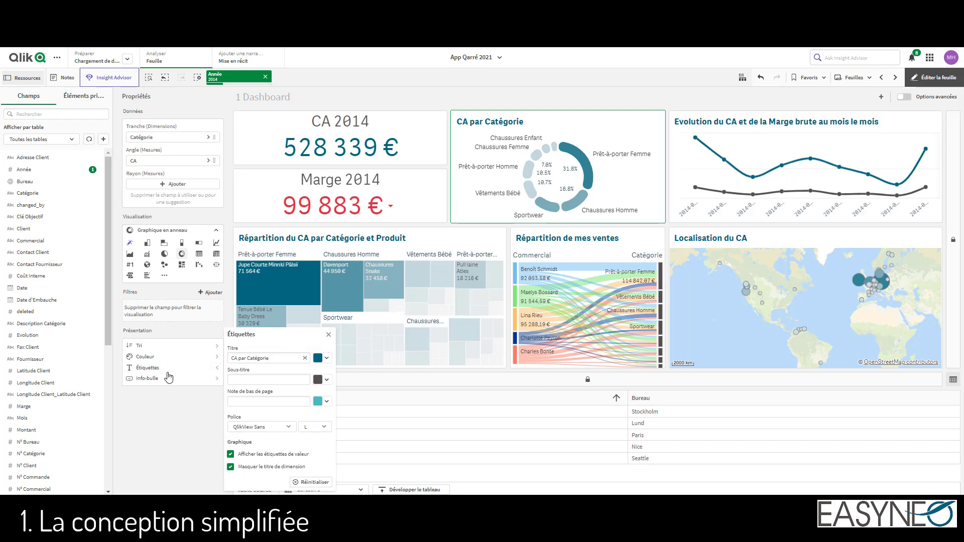
click(181, 427)
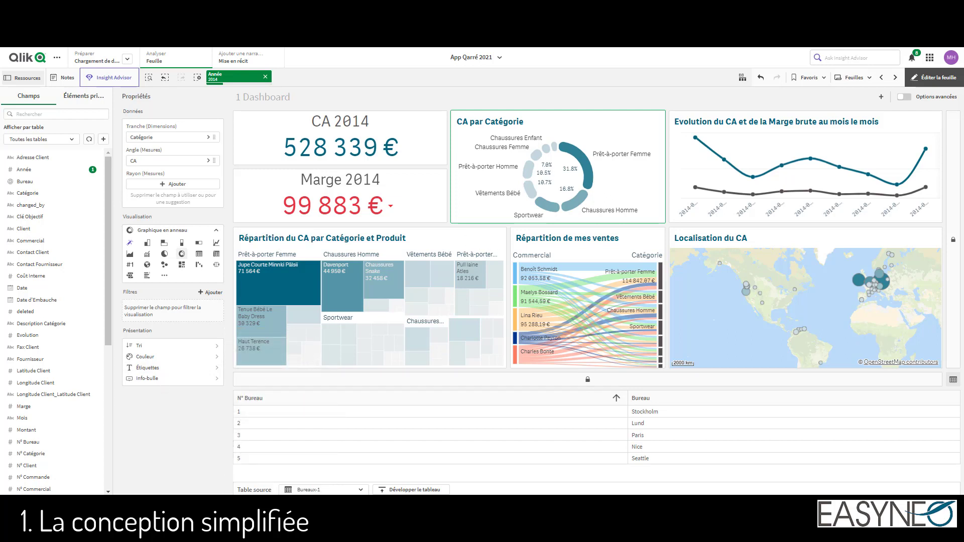
Step: Try unlocking the sheet layout and adding an empty element to the first row, undo both changes and finish editing the sheet
click(956, 235)
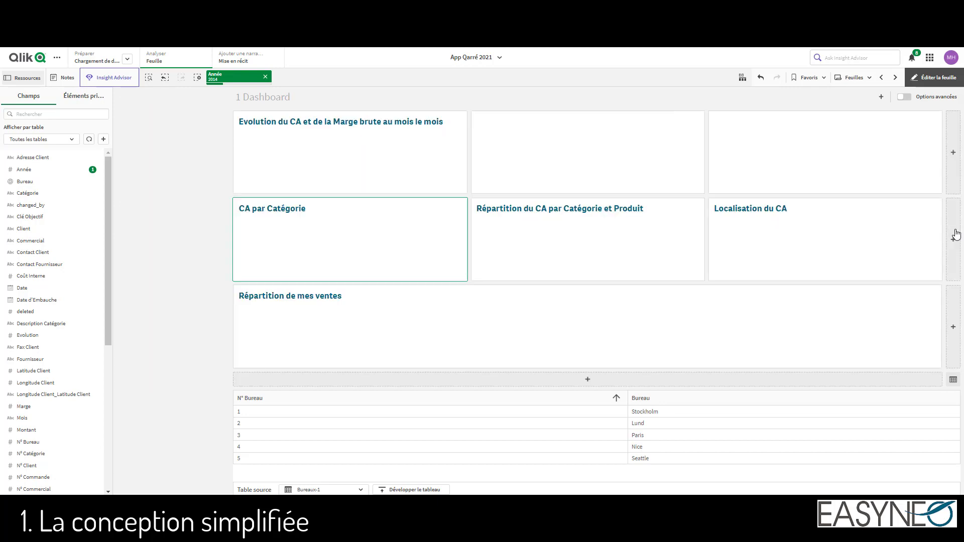
click(953, 153)
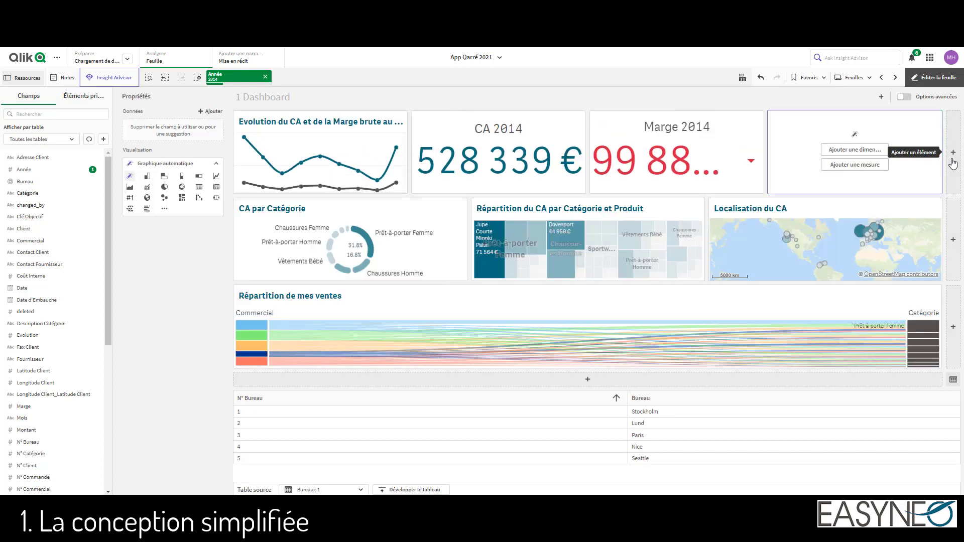
click(761, 78)
click(761, 78)
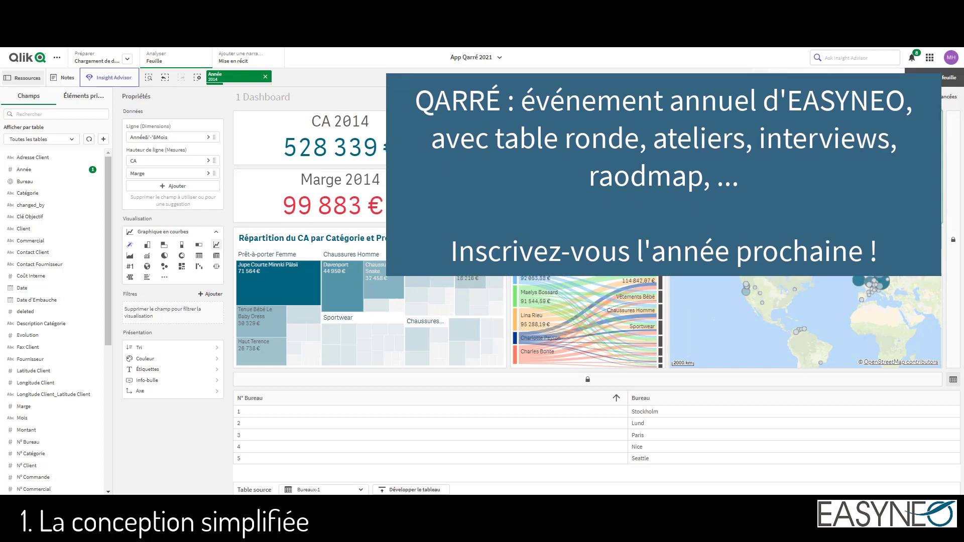
click(948, 79)
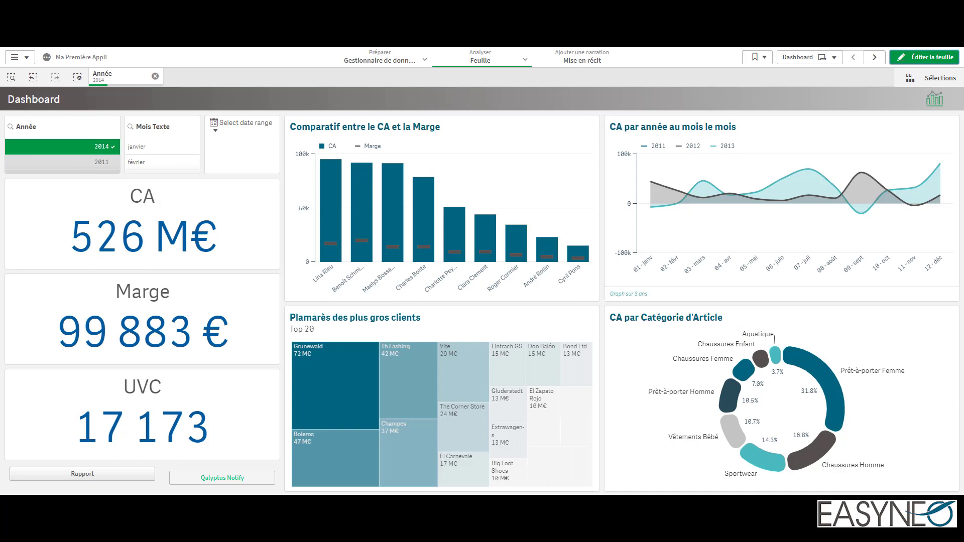
Step: Edit the Dashboard sheet of Ma Première Appli and style the CA par Catégorie d'Article chart's title as italic in red #e73440
click(928, 57)
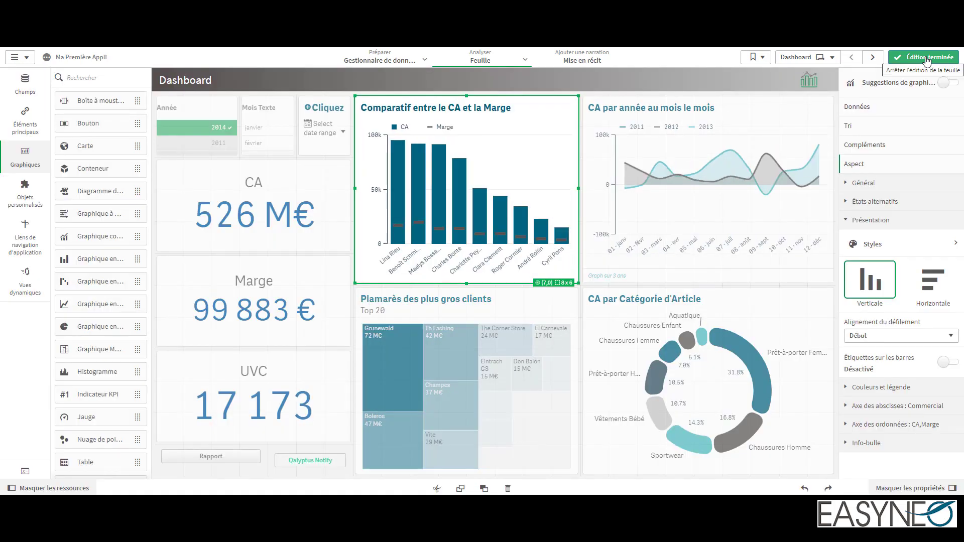
click(821, 388)
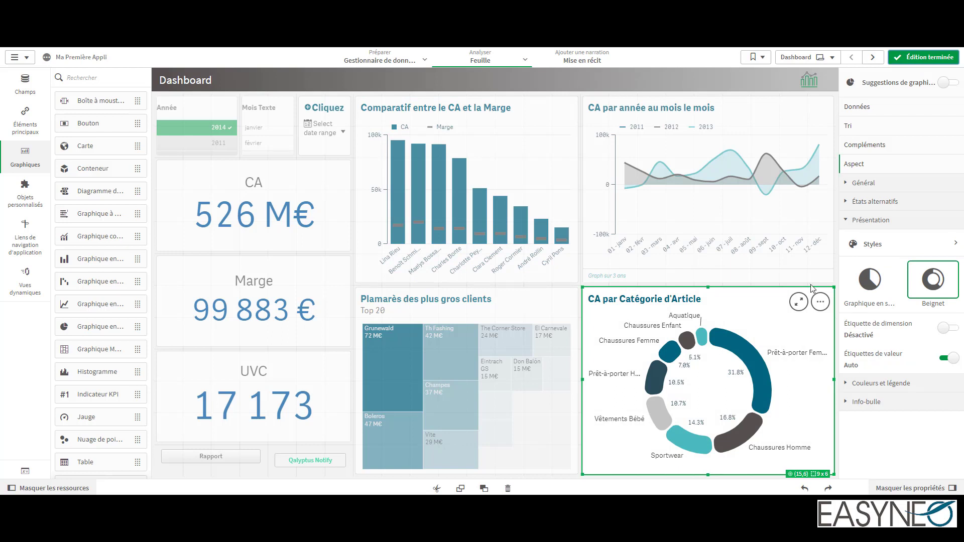
click(899, 244)
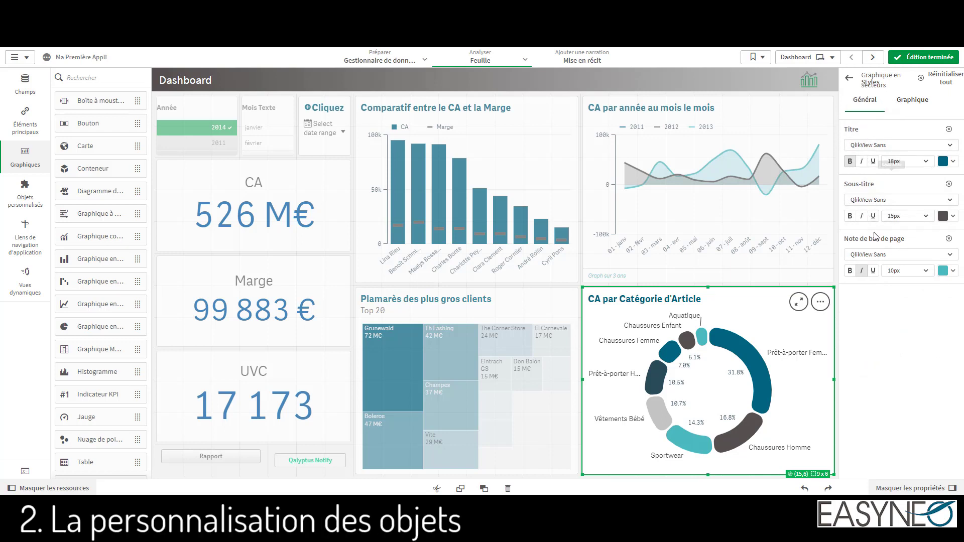
click(861, 162)
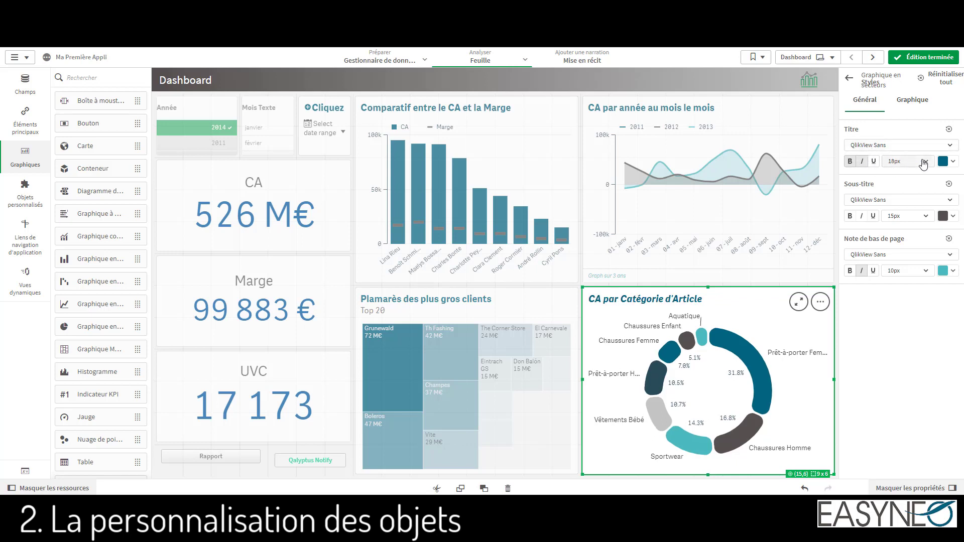
click(955, 161)
click(890, 203)
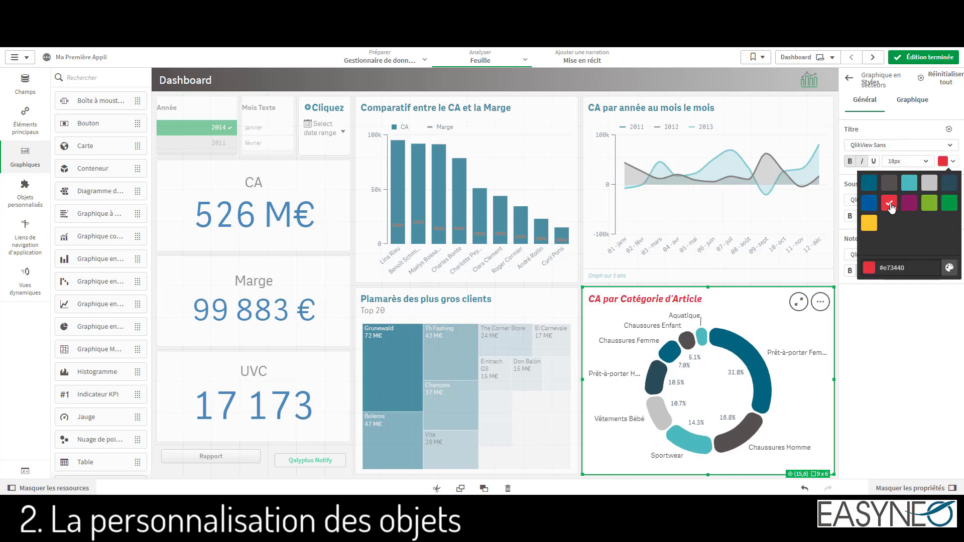
click(891, 343)
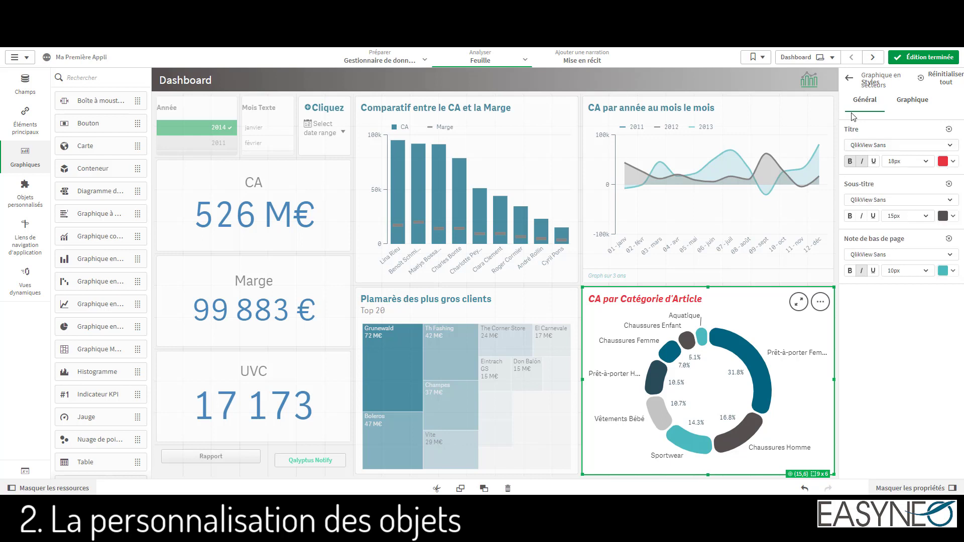
click(849, 77)
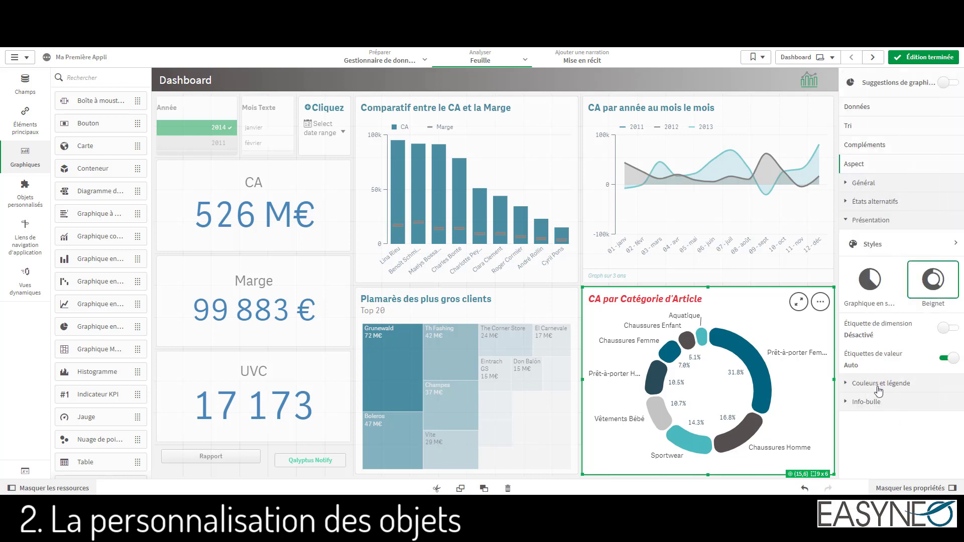
Step: Add the footnote "Historique de 5 ans uniquement" to the CA par Catégorie d'Article chart
click(875, 183)
click(882, 310)
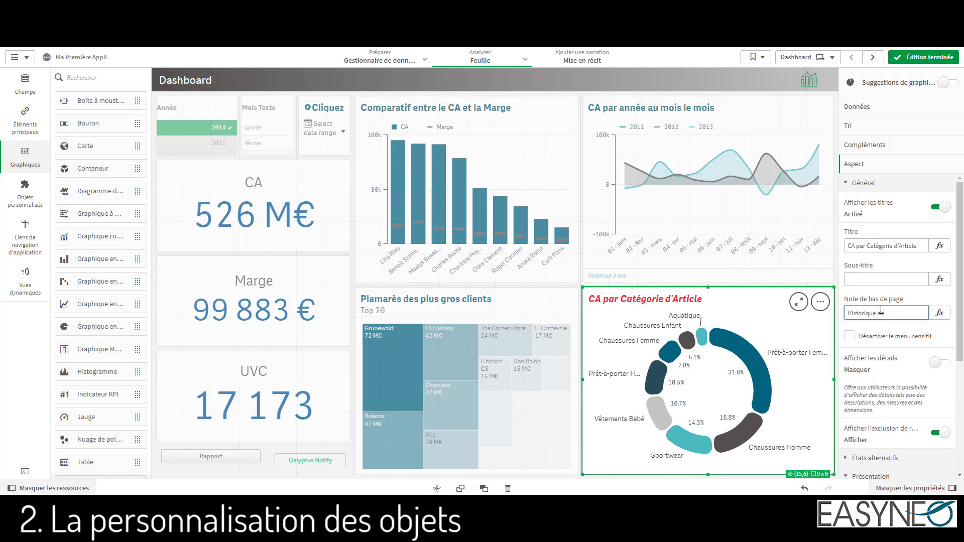
text(Historique de 5 ans uniquemeny)
key(Return)
click(927, 312)
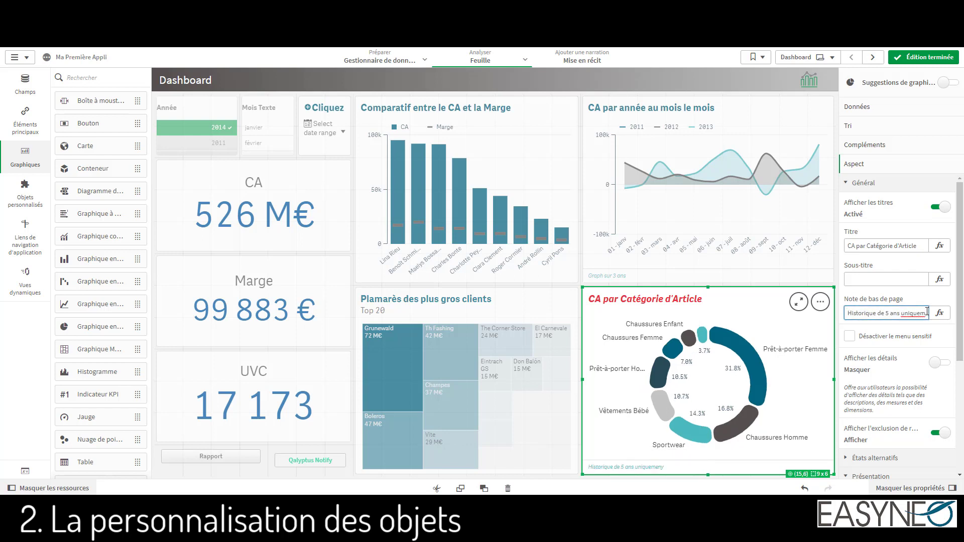
key(End)
key(BackSpace)
text(t)
key(Return)
click(860, 183)
Step: Style the donut chart's footnote as bold, 16px and red
click(862, 219)
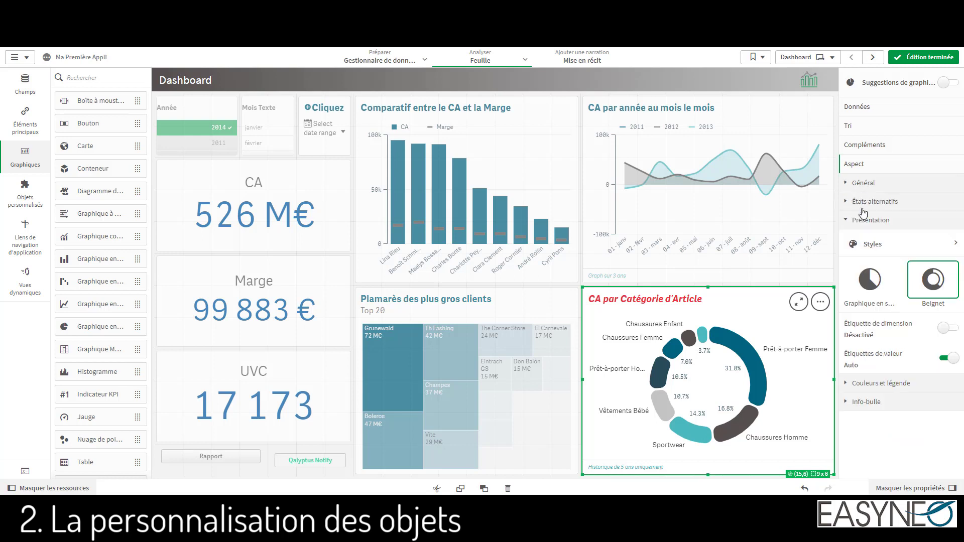
click(872, 244)
click(950, 271)
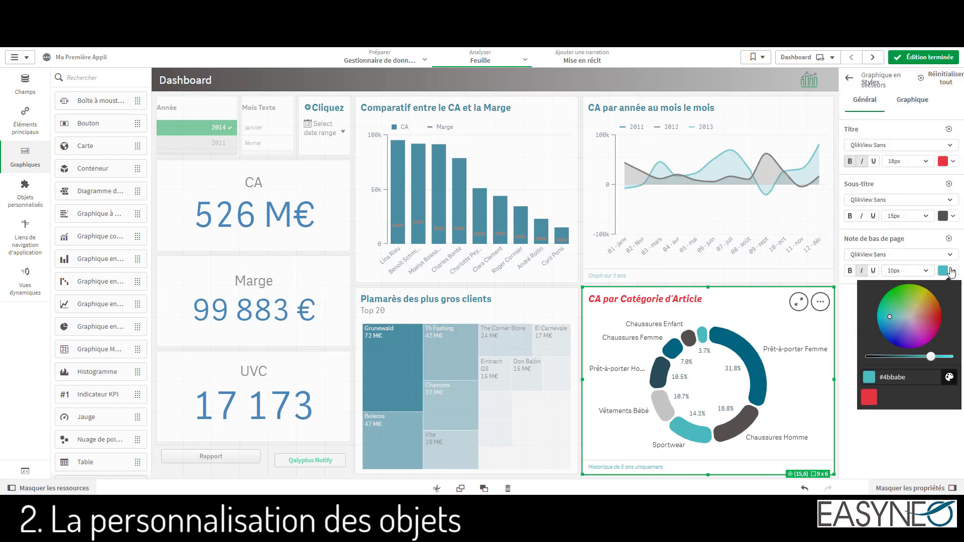
click(849, 271)
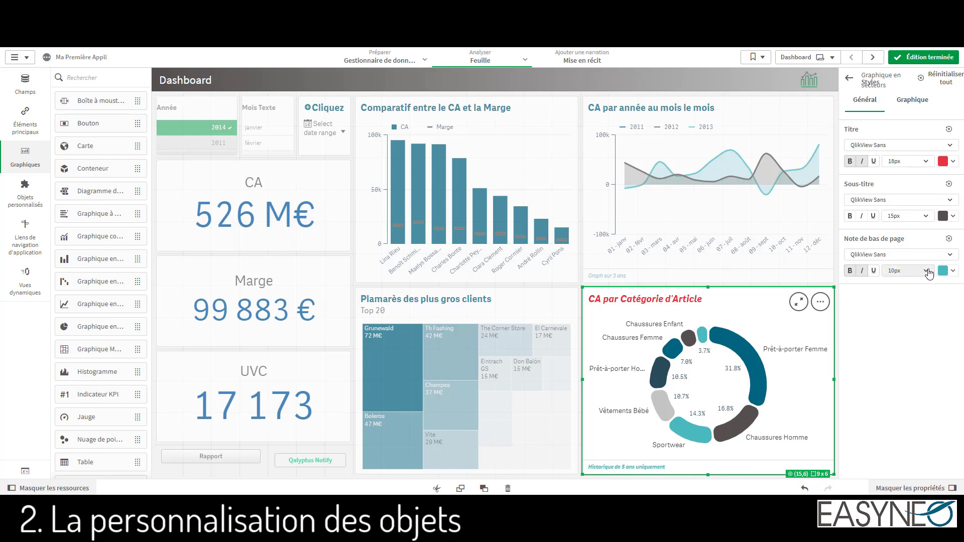
click(928, 272)
click(903, 375)
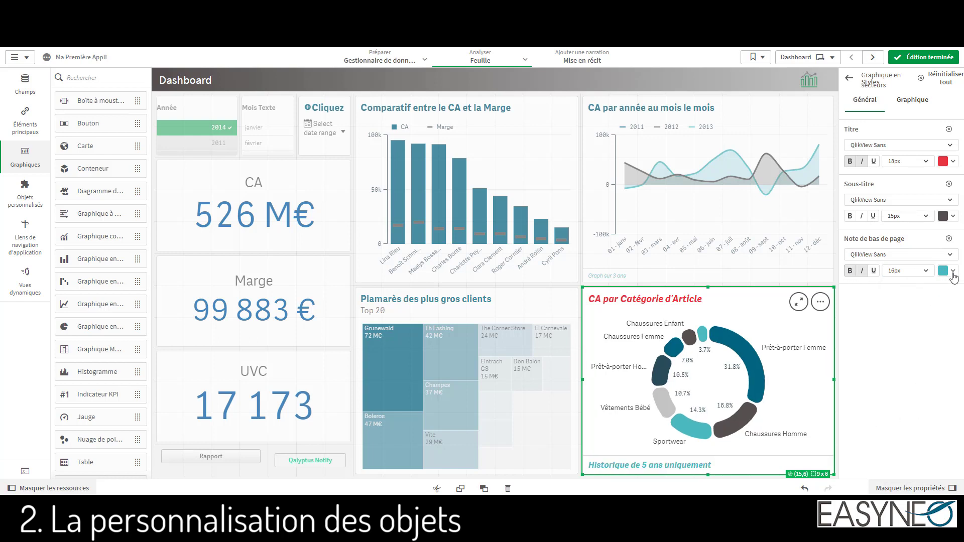
click(950, 271)
click(892, 400)
click(894, 446)
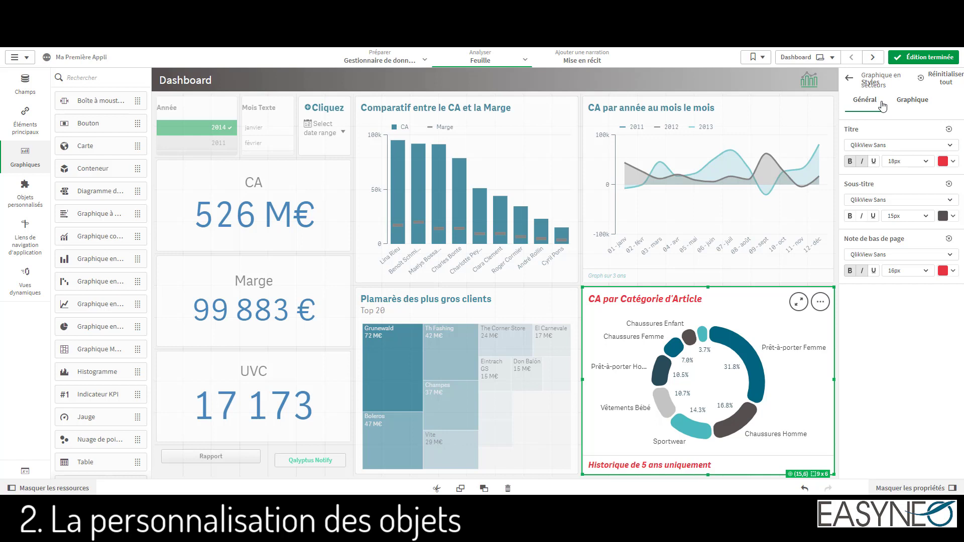
Step: Check the available outline sizes in the donut's chart style settings
click(912, 102)
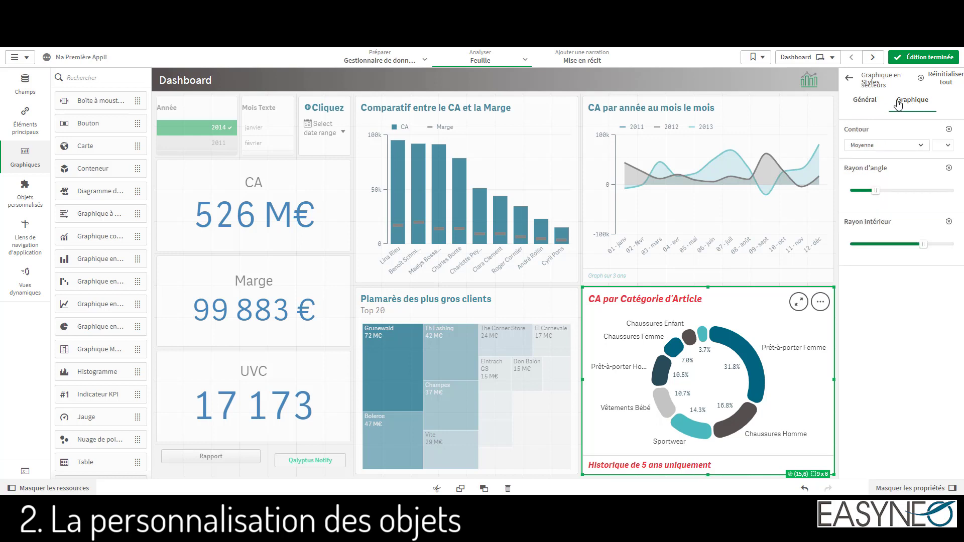
click(915, 149)
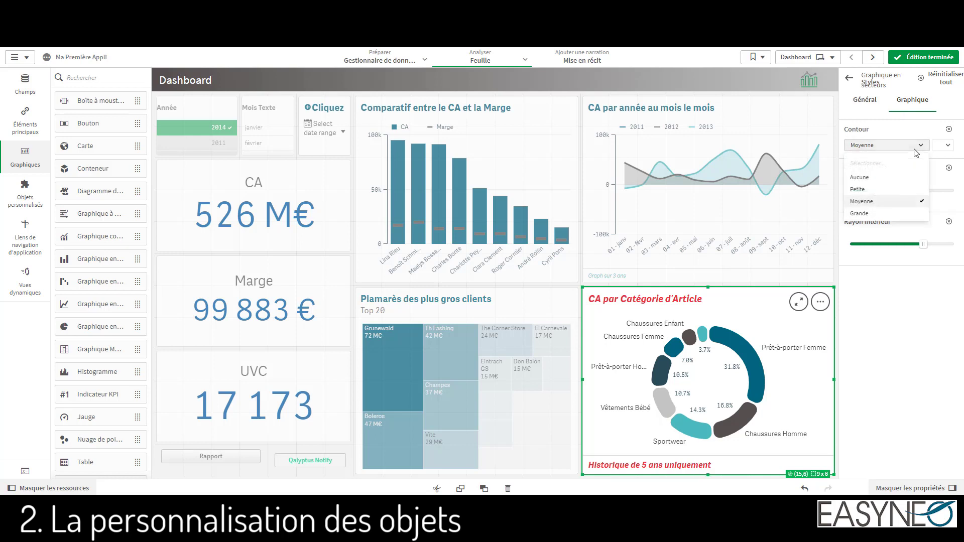
click(918, 147)
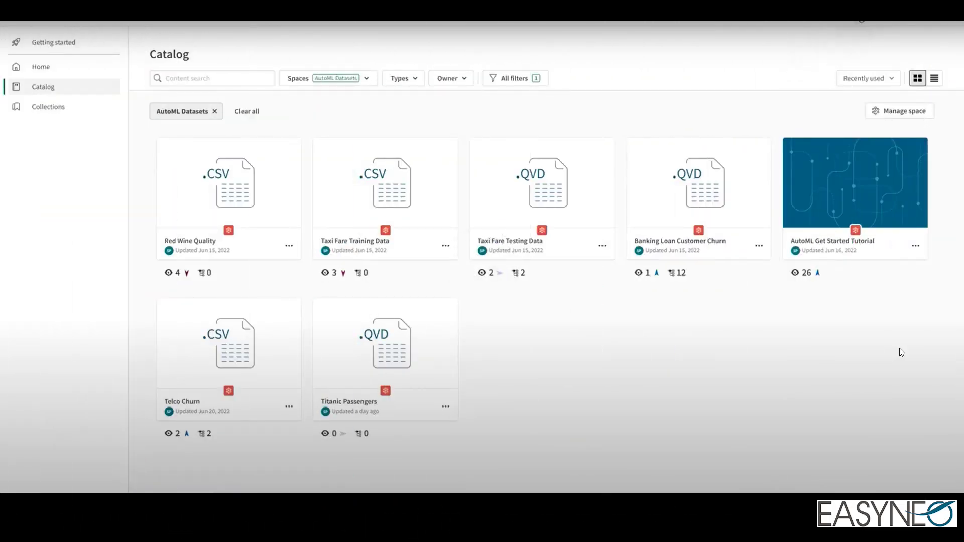
Step: Create a new ML experiment named "Banking Customer Churn" in the GPN space
click(858, 17)
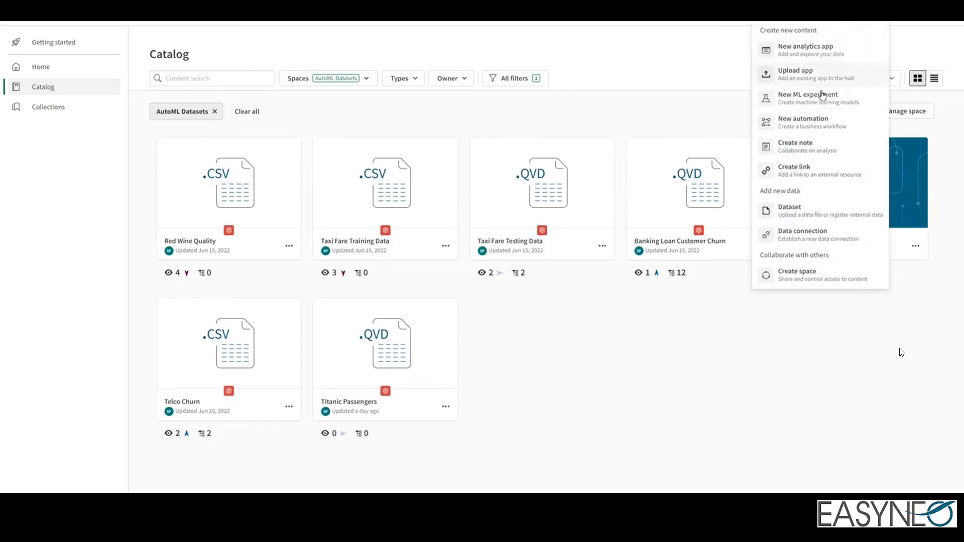
click(822, 95)
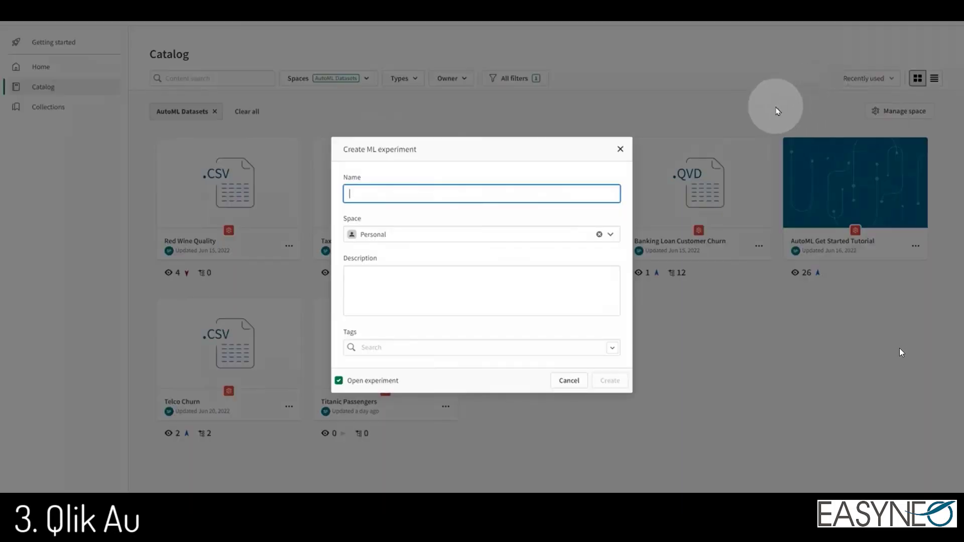
click(442, 195)
text(Banking Customer Churn)
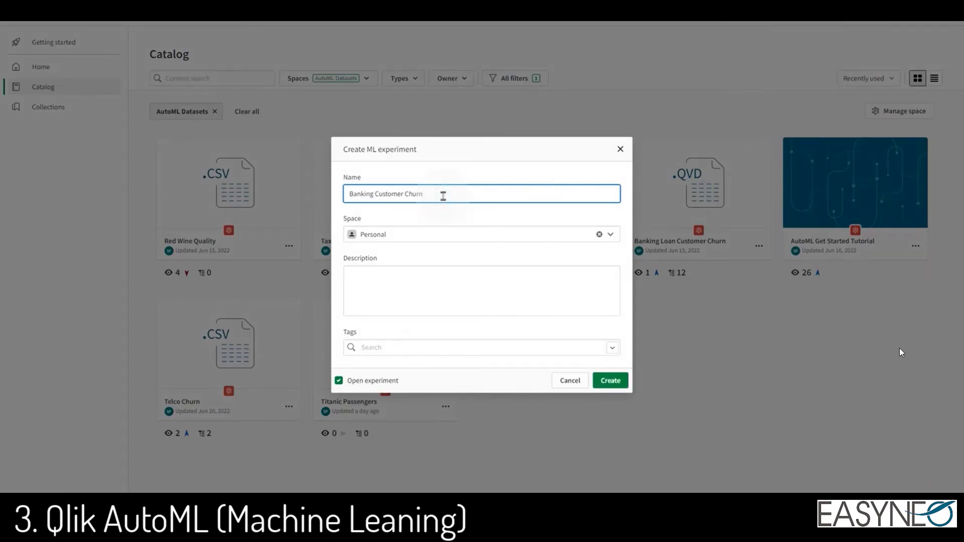
click(447, 234)
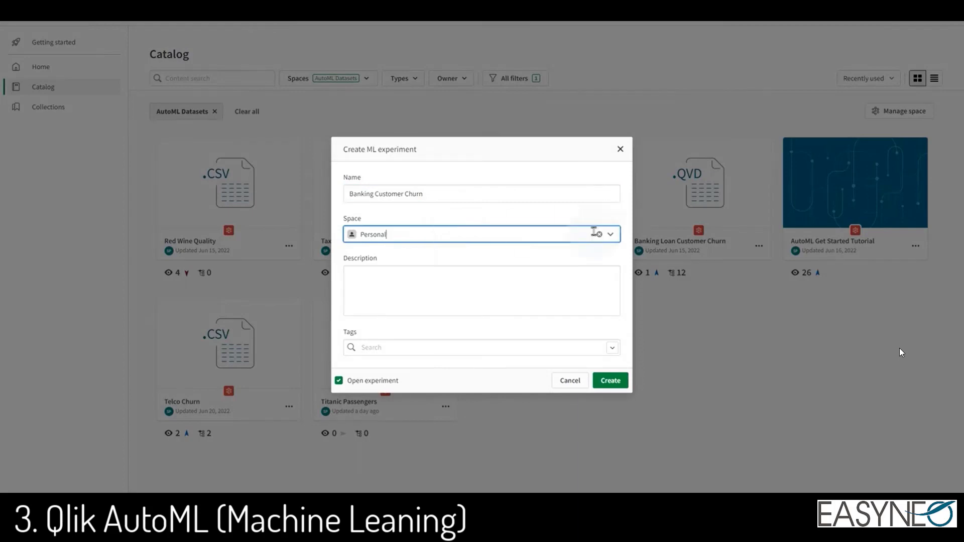
click(610, 234)
click(497, 268)
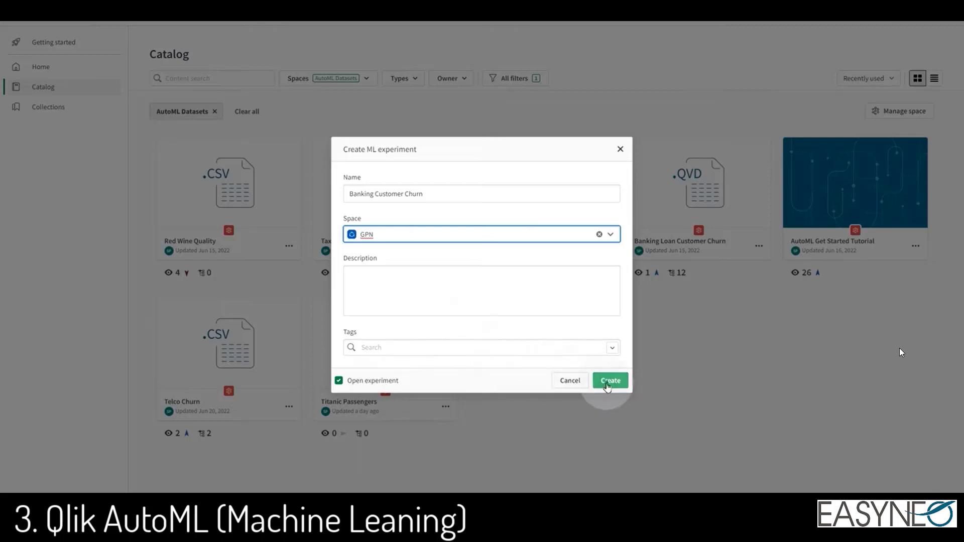
click(609, 380)
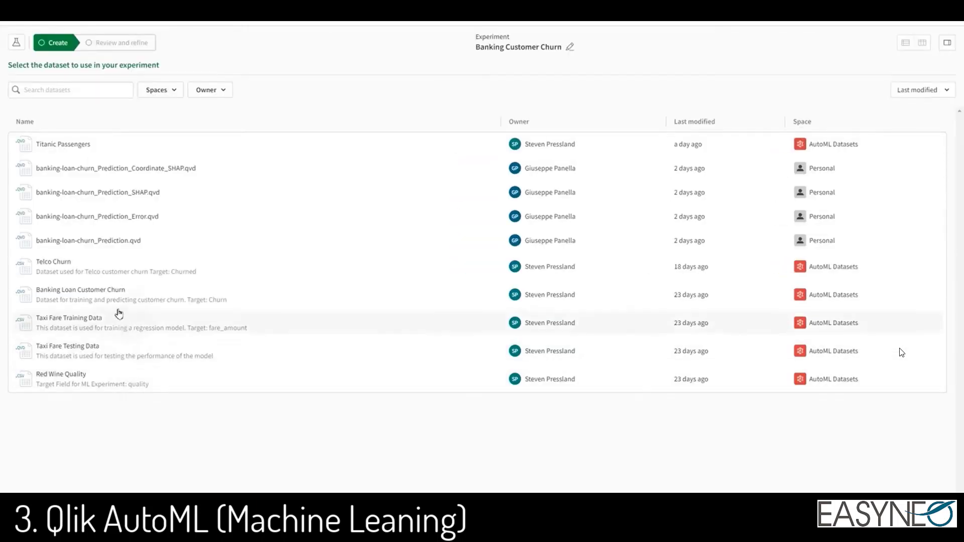
Step: Use the Banking Loan Customer Churn dataset for the experiment, and preview its columns in the data view before returning to the schema view
click(109, 301)
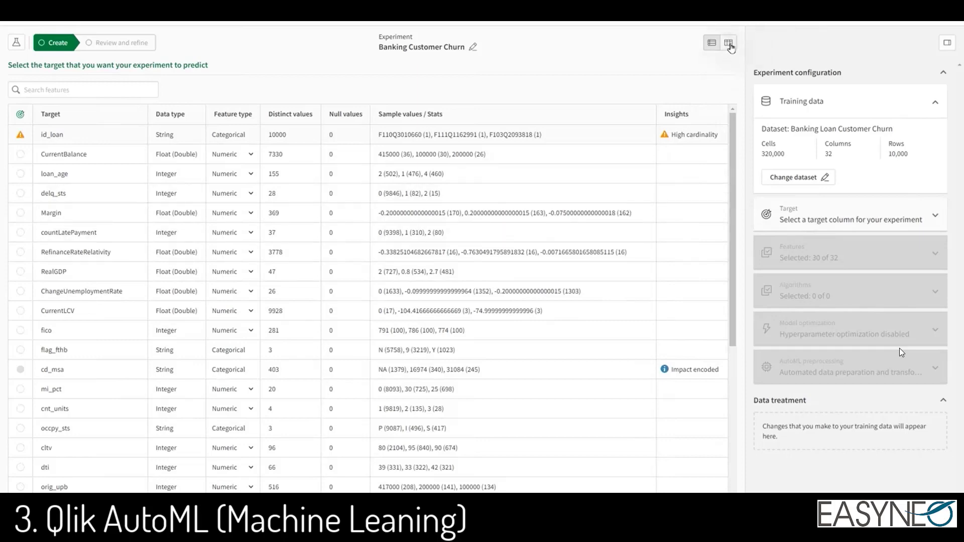
click(729, 43)
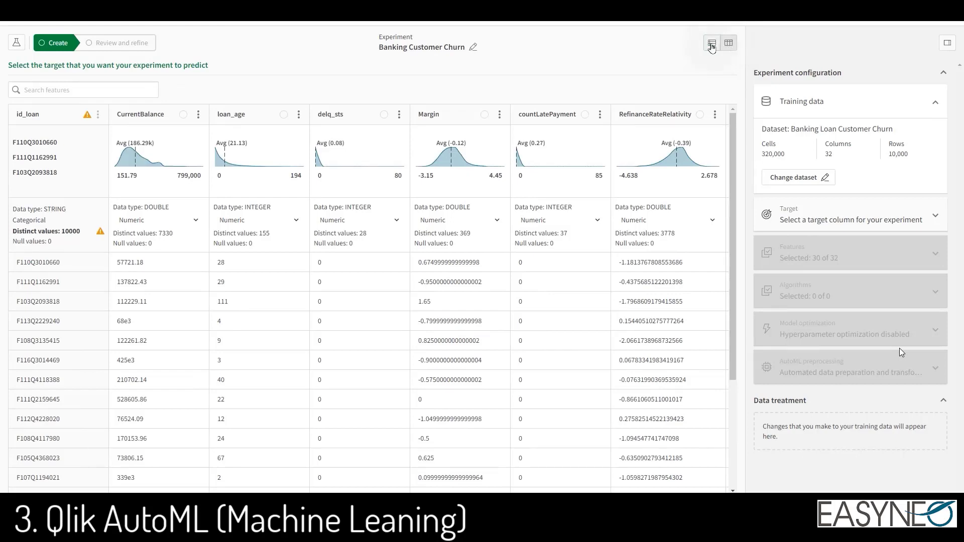
click(712, 43)
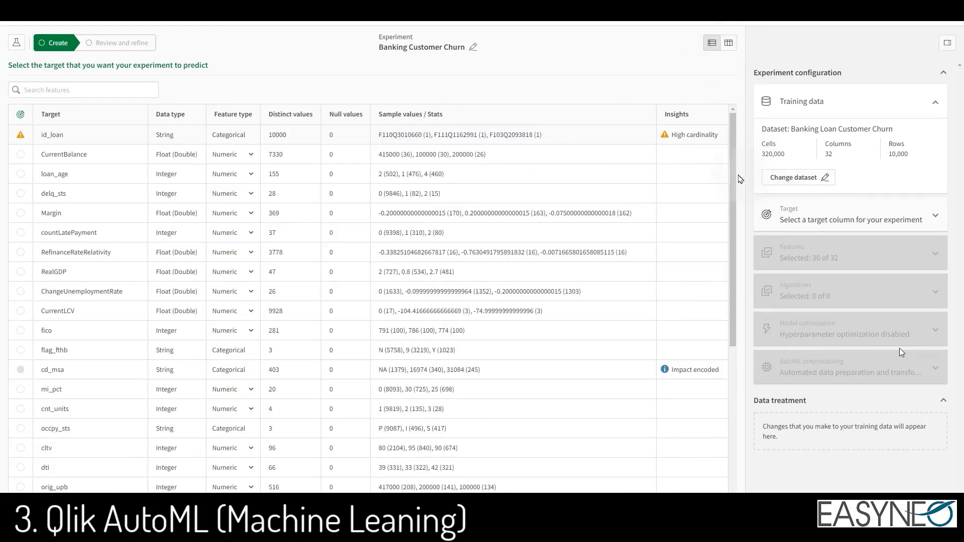
Step: Set the Churn column as the target for the experiment to predict
drag(735, 177, 746, 395)
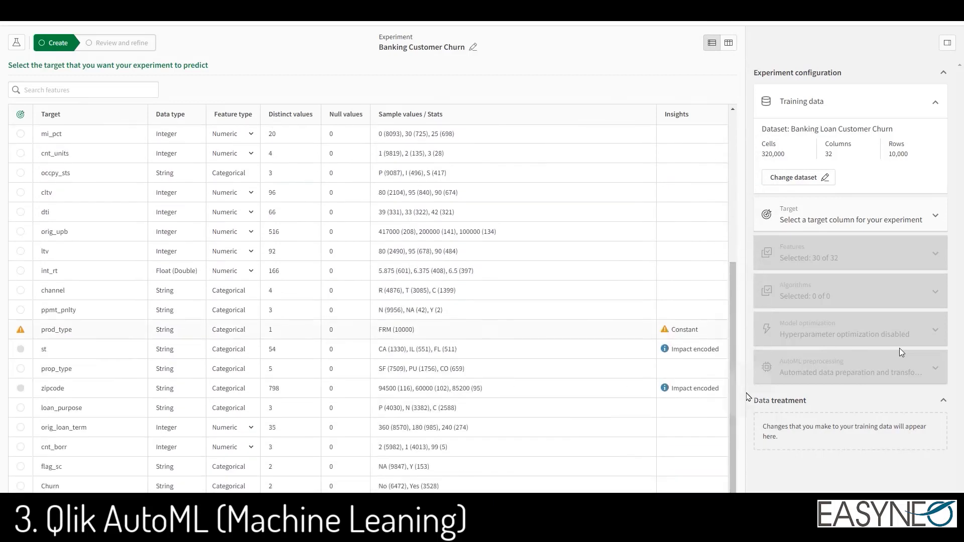
click(22, 486)
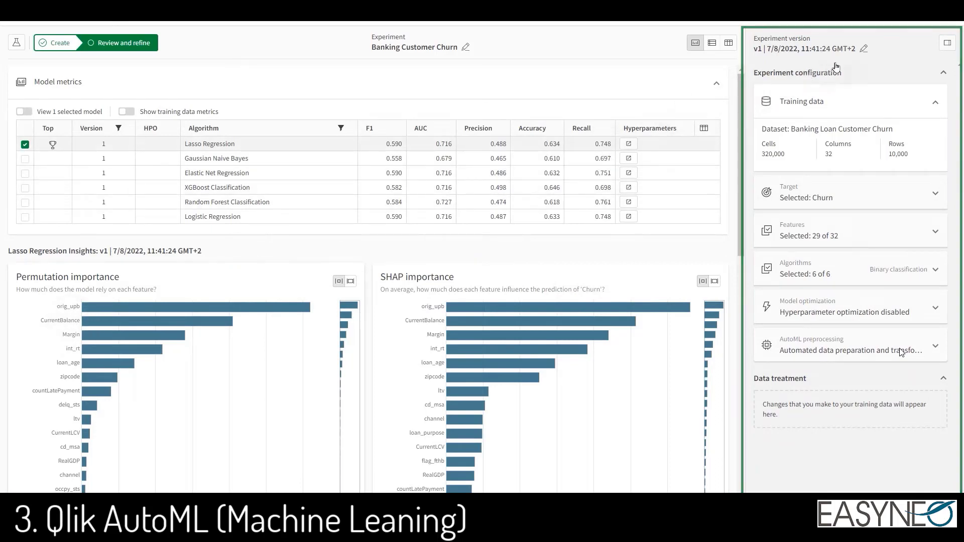
Step: Rename experiment version v1 as "Initial version with all data"
click(863, 49)
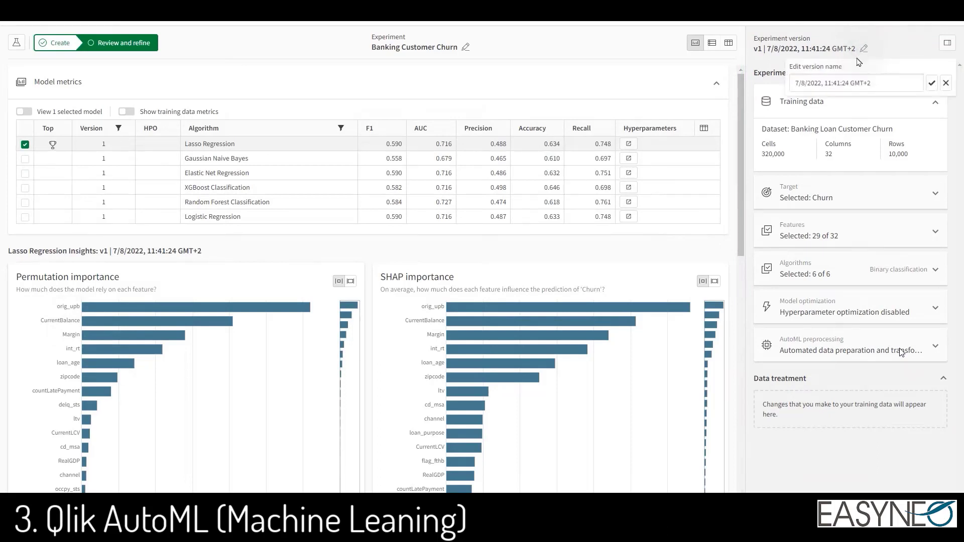
drag(873, 82, 717, 97)
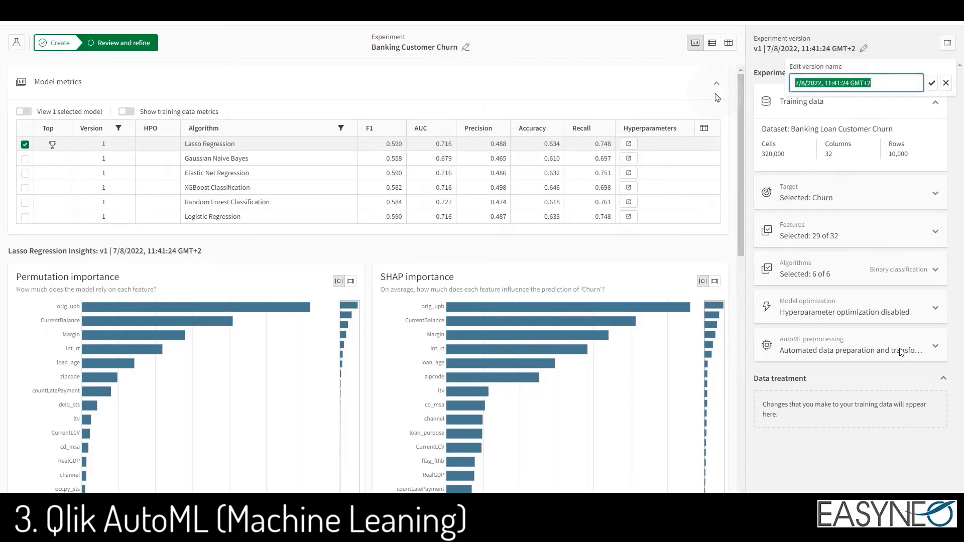
text(Initial)
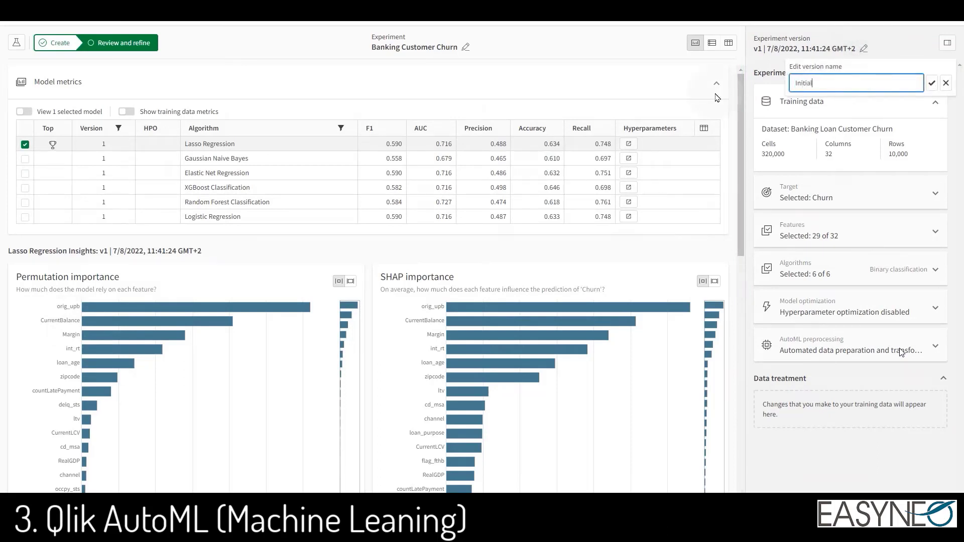
text( version with all data)
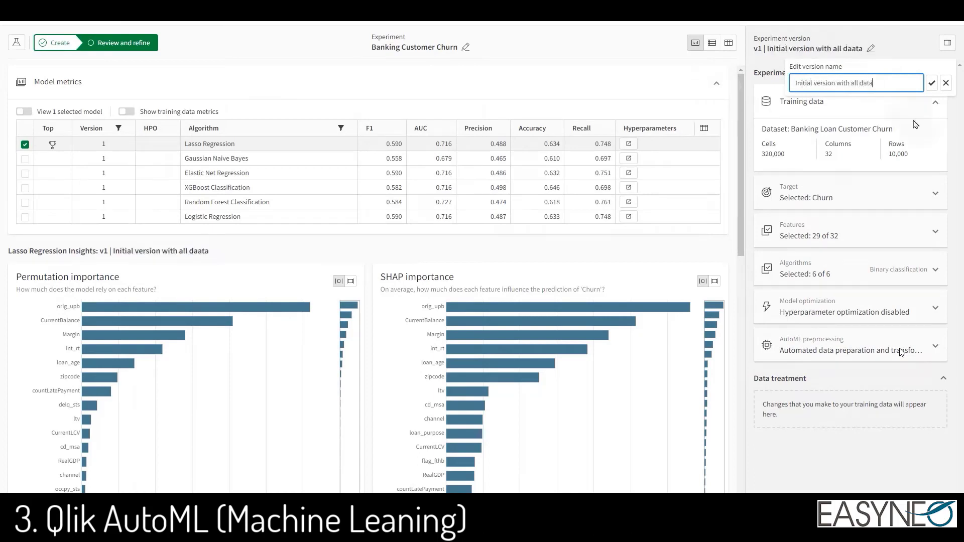
click(932, 83)
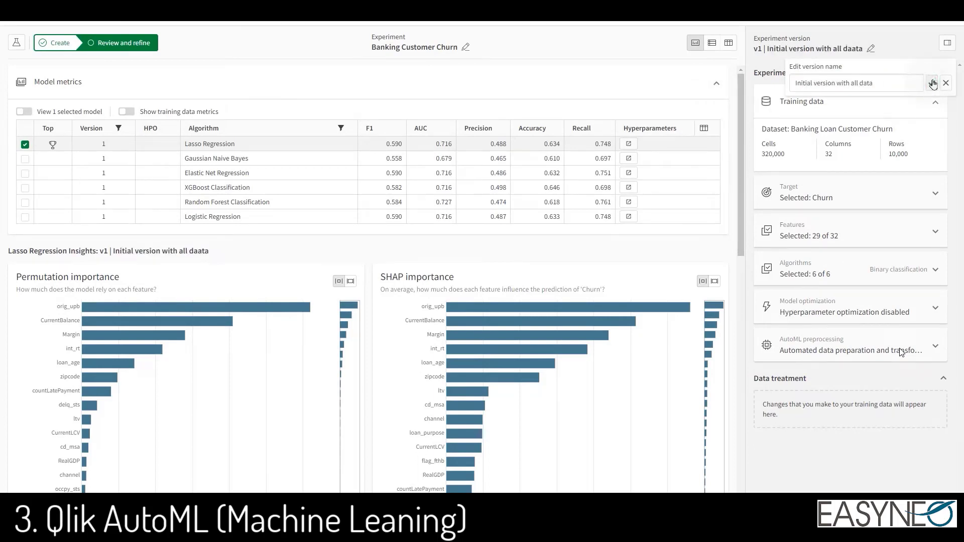
Step: Limit the experiment's features to the top 16
click(914, 244)
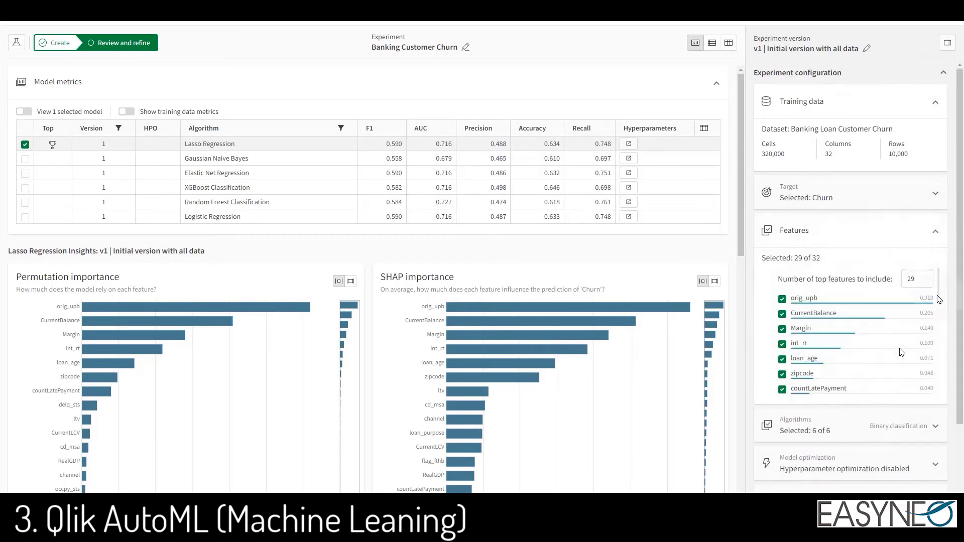
double_click(910, 279)
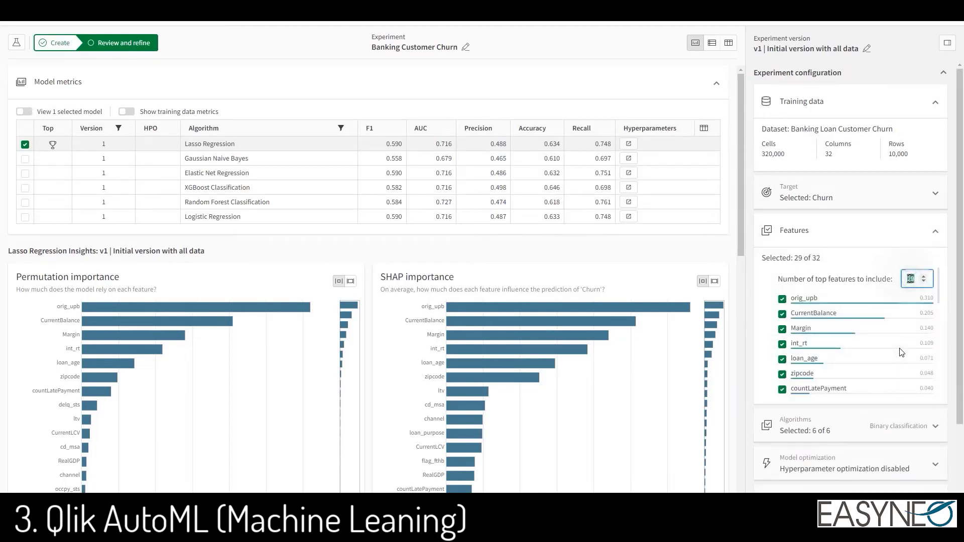
text(16)
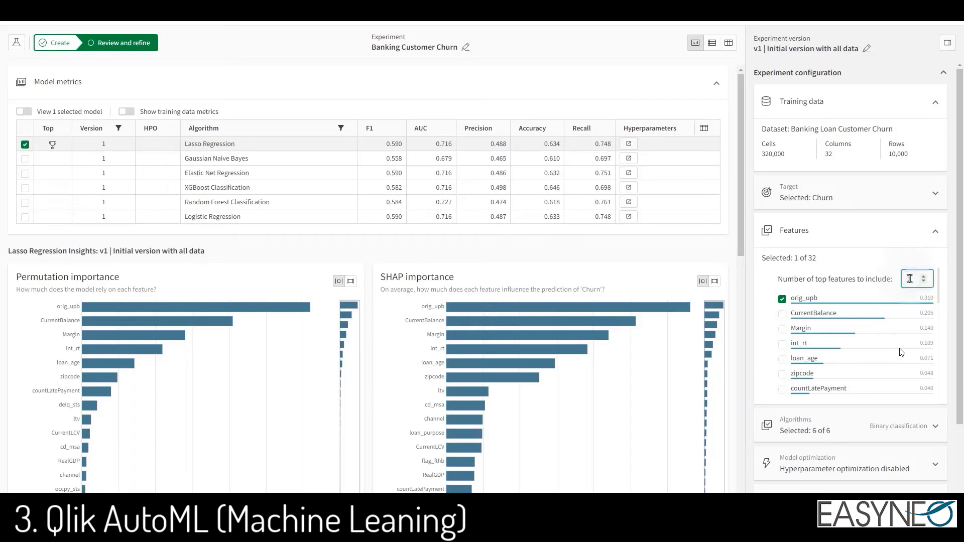
click(932, 266)
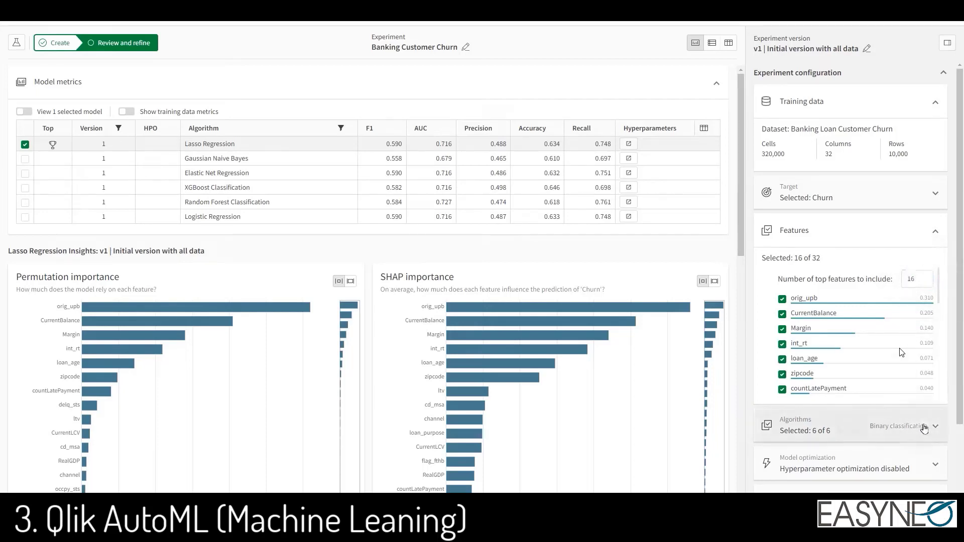
Step: Exclude the Gaussian Naive Bayes algorithm from the experiment's analysis
click(930, 424)
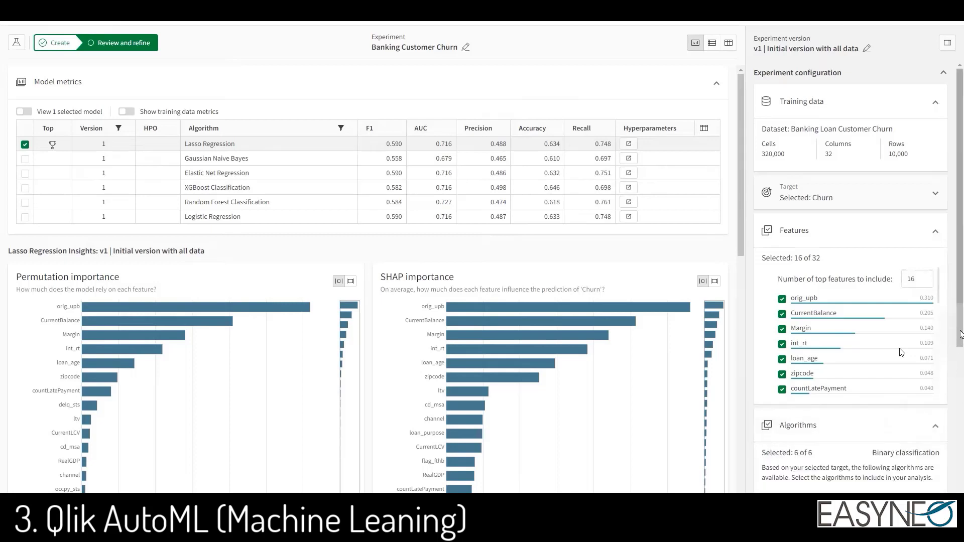
scroll(901, 353, down, 3)
scroll(901, 353, down, 1)
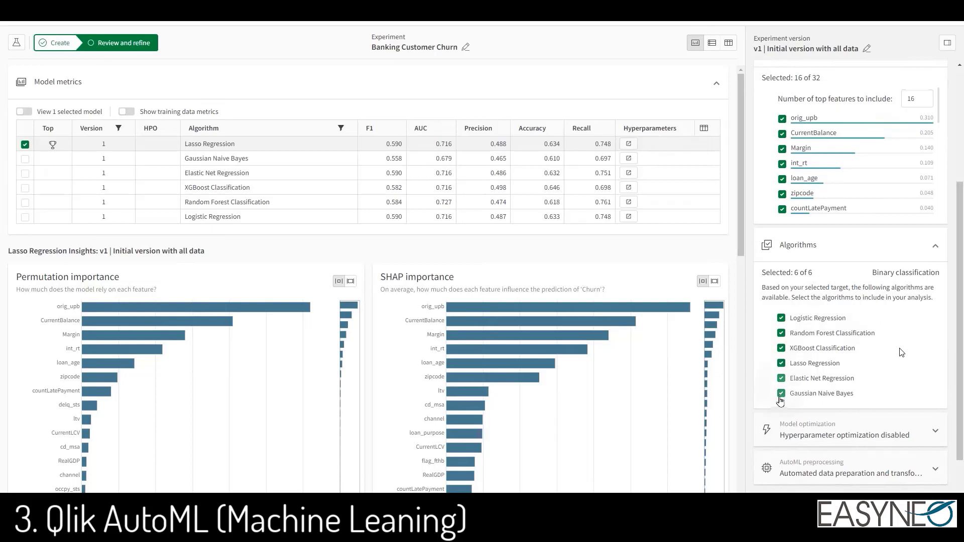
click(781, 394)
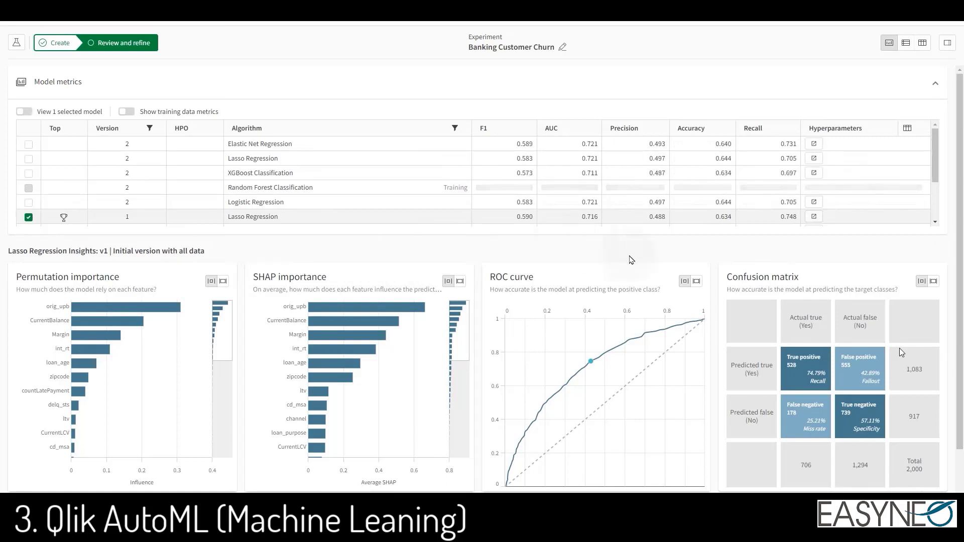
Step: Enable hyperparameter optimization for the experiment's models and set its time limit to 1
click(948, 43)
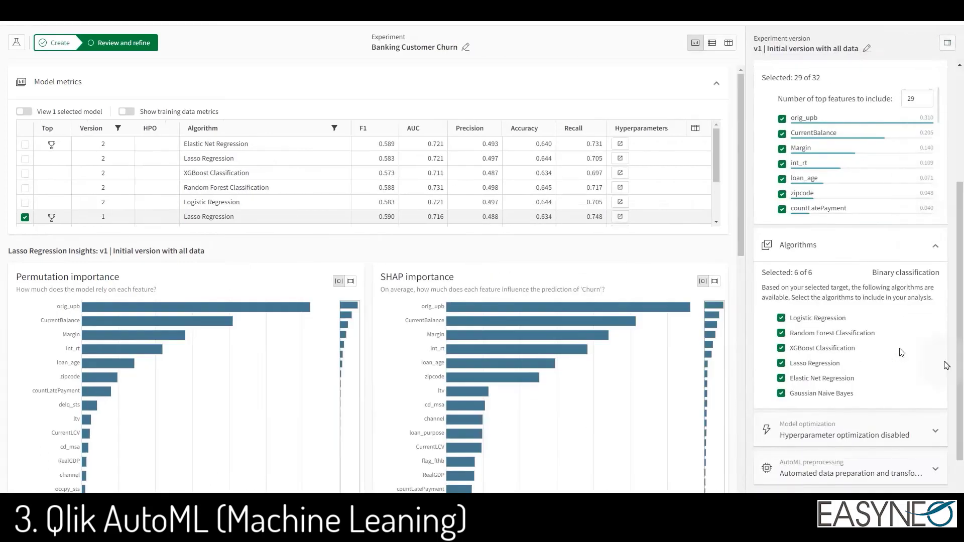
click(935, 431)
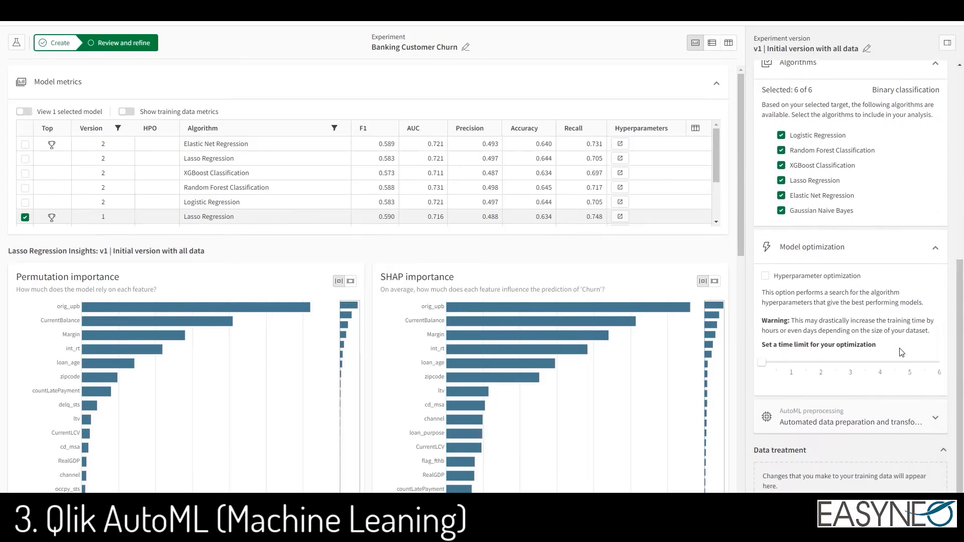
click(766, 278)
click(789, 362)
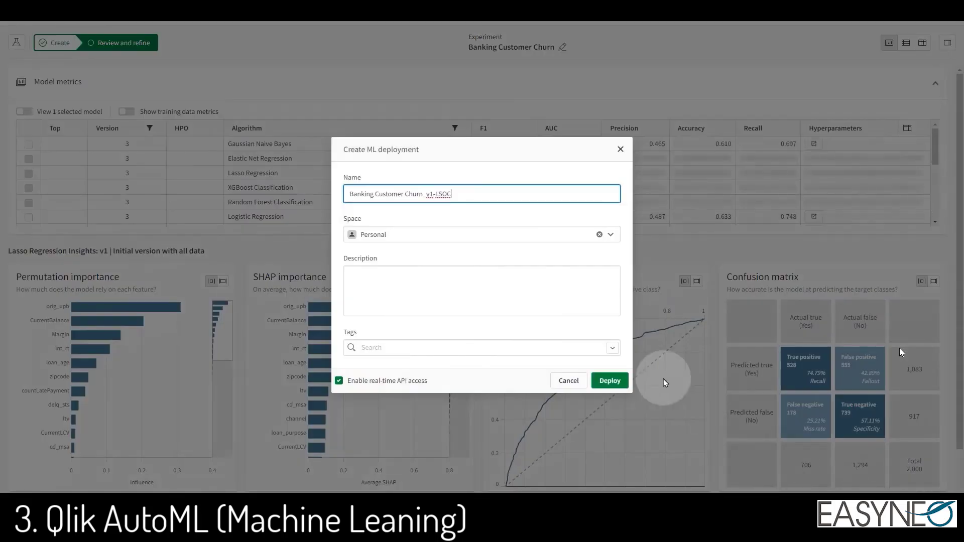
Step: Deploy the selected model as "Banking Customer Churn_v3" in the GPN space and open the new ML deployment
drag(456, 194, 431, 194)
click(431, 194)
shift+click(468, 196)
key(BackSpace)
text(3)
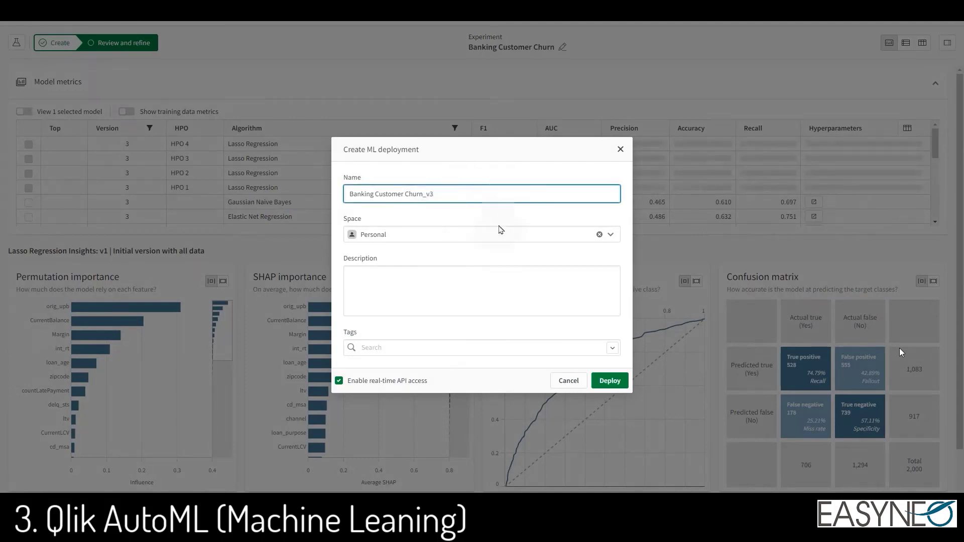
click(610, 234)
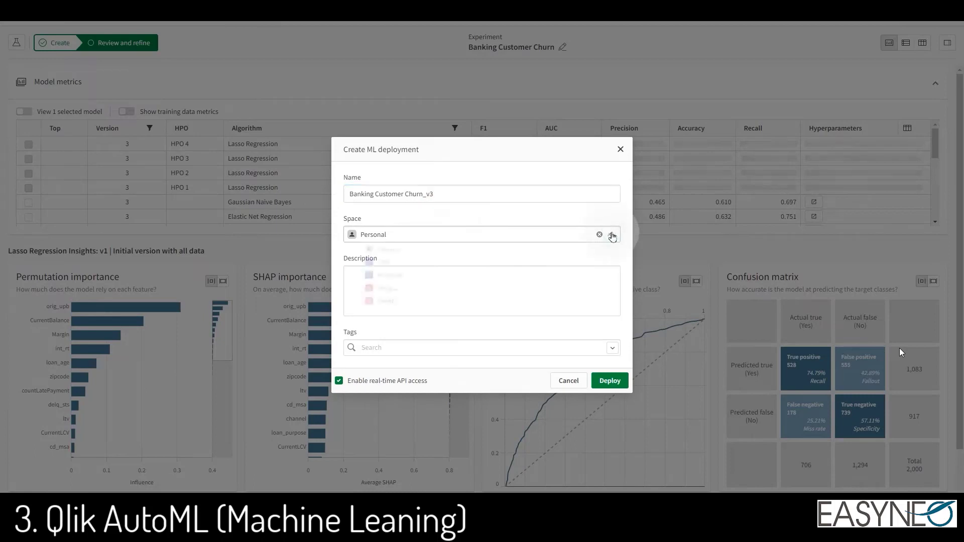
click(531, 268)
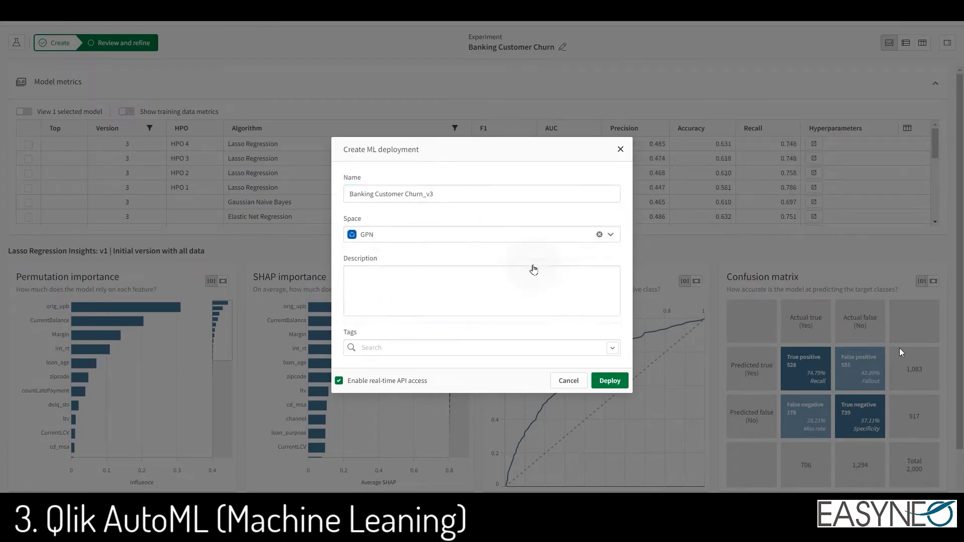
click(607, 380)
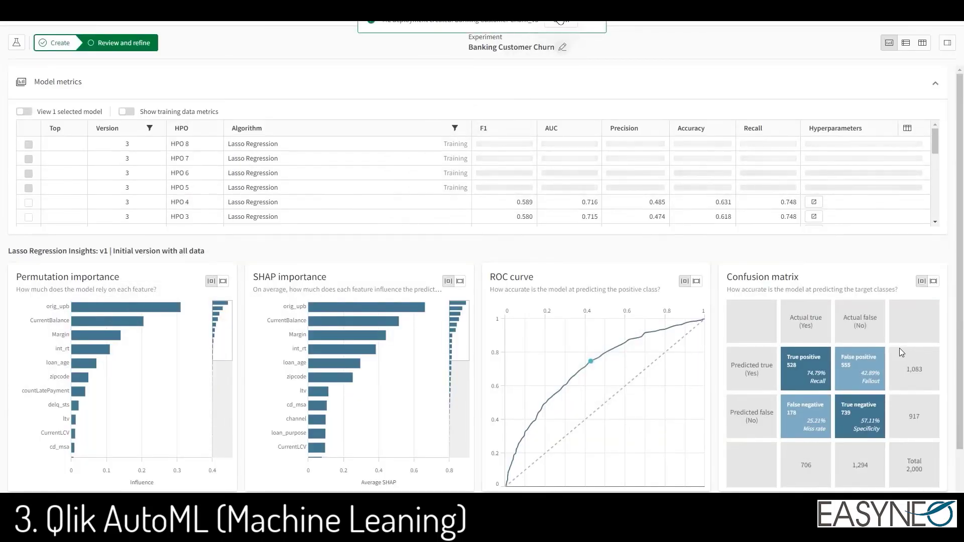
click(560, 21)
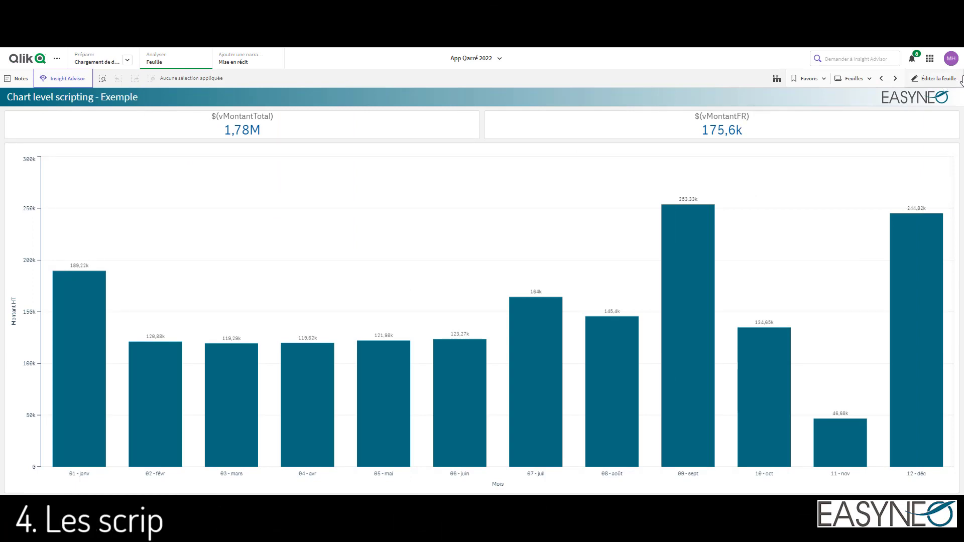
Step: Switch the Scripts graphiques feature off and back on in the options of App Qarré 2022
click(490, 63)
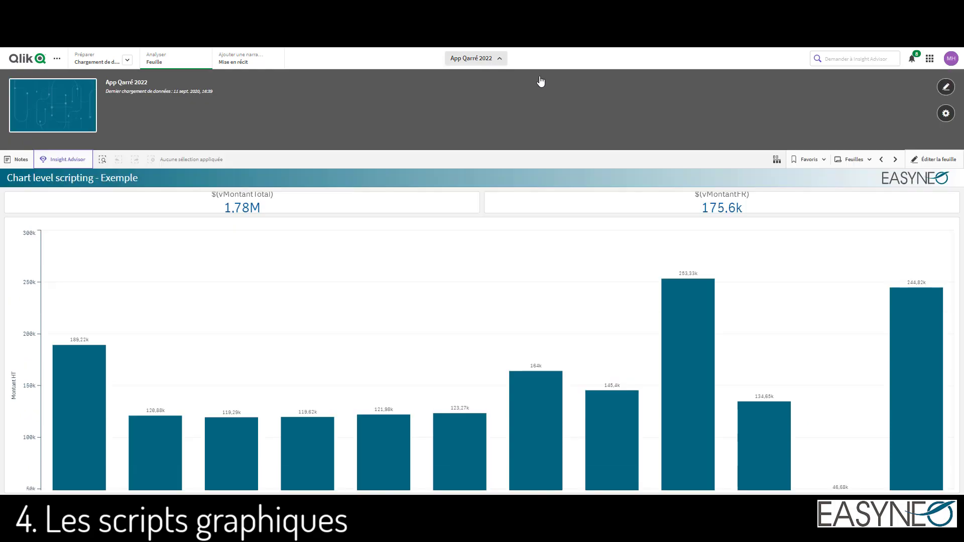
click(946, 113)
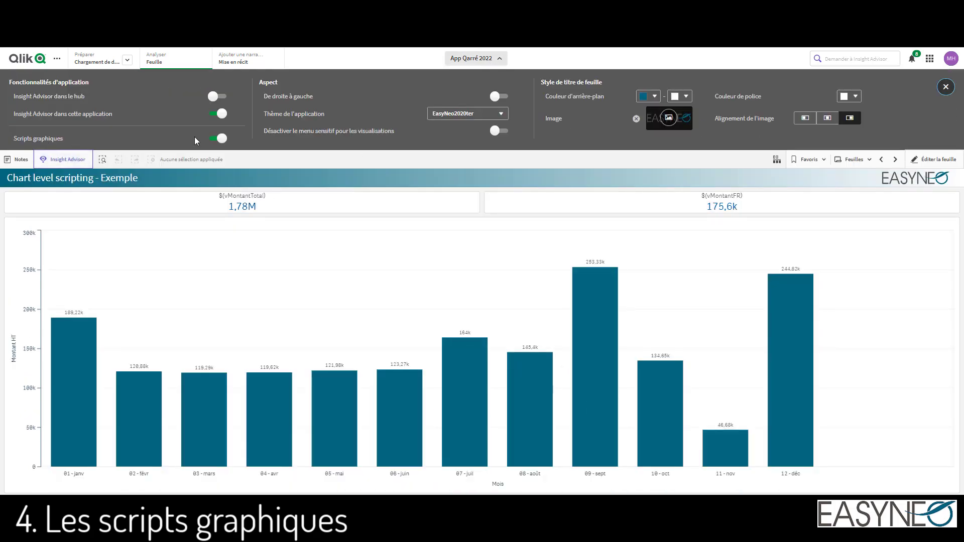
click(217, 143)
click(217, 143)
click(459, 60)
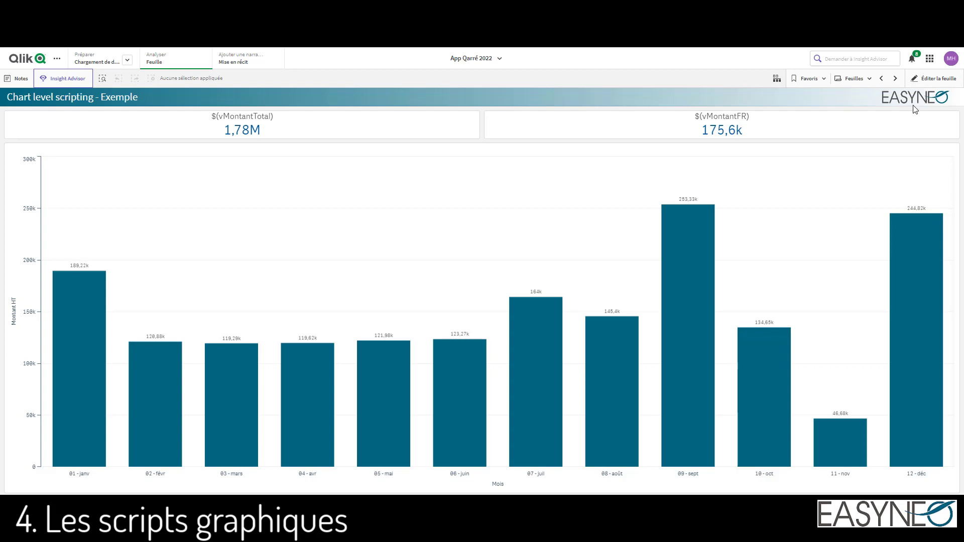
Step: Start editing the Chart level scripting sheet and review the definitions of its vMontantTotal and vMontantFR variables
click(920, 81)
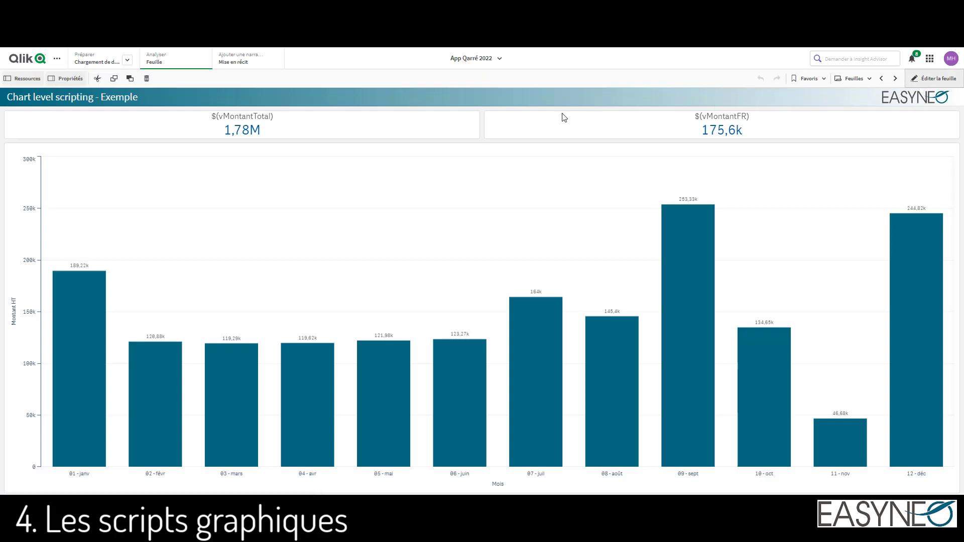
click(367, 134)
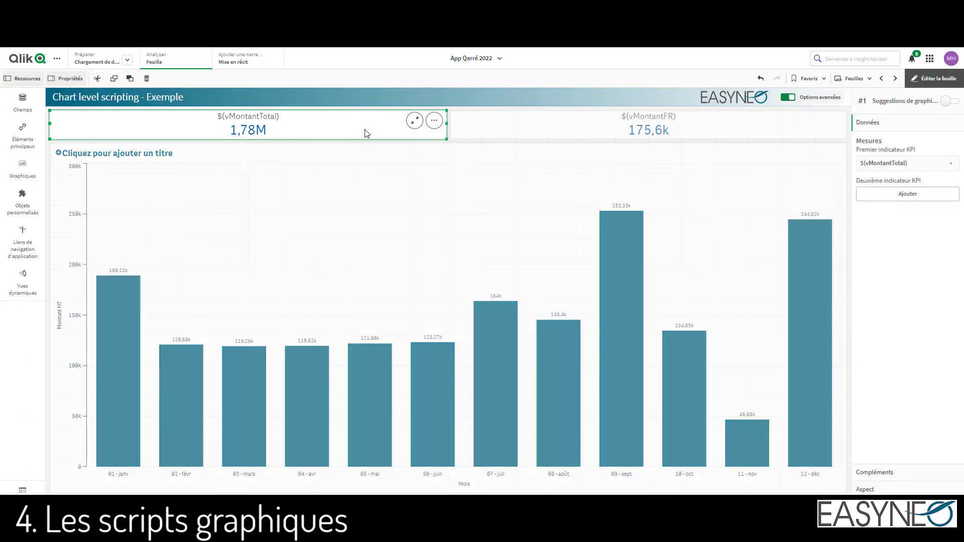
click(28, 489)
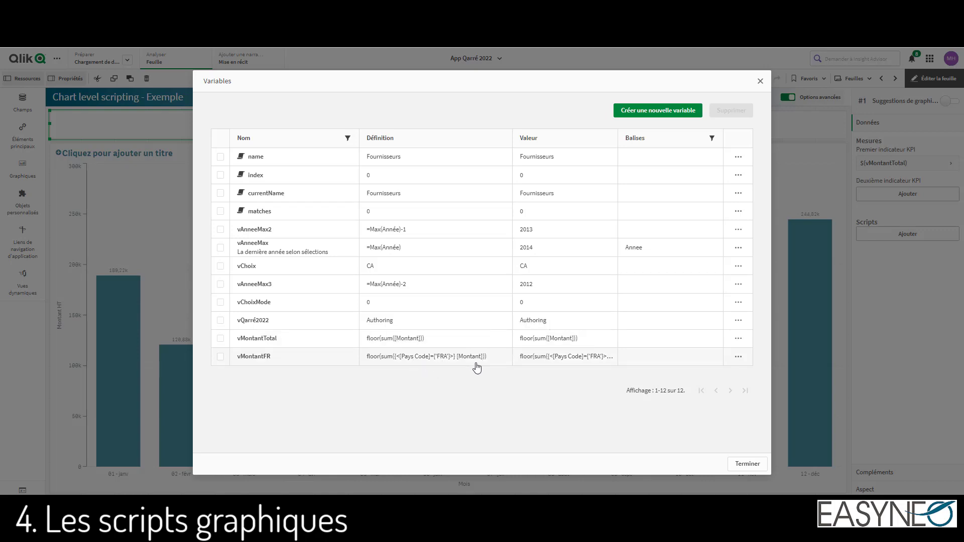
click(748, 463)
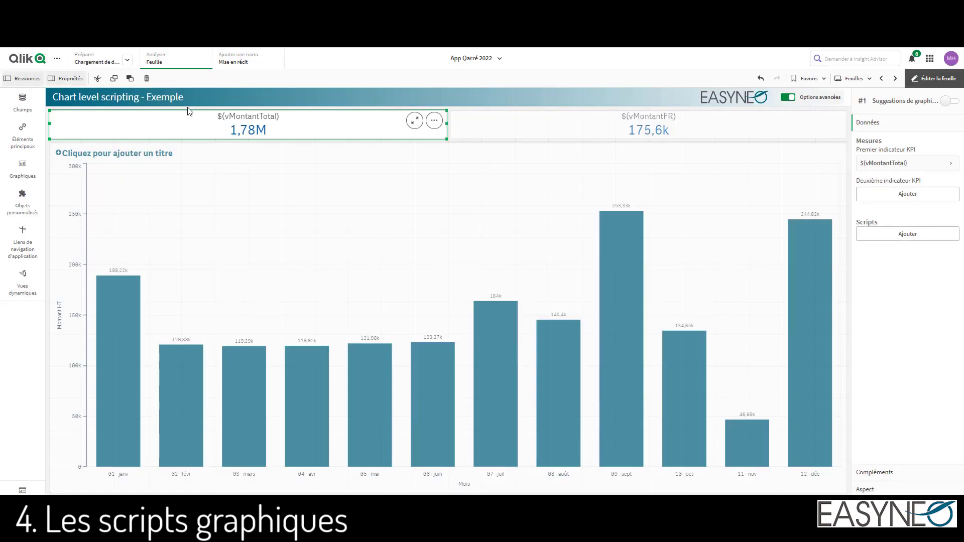
Step: Open Script 1 of the monthly Montant HT bar chart in the chart script editor
click(686, 223)
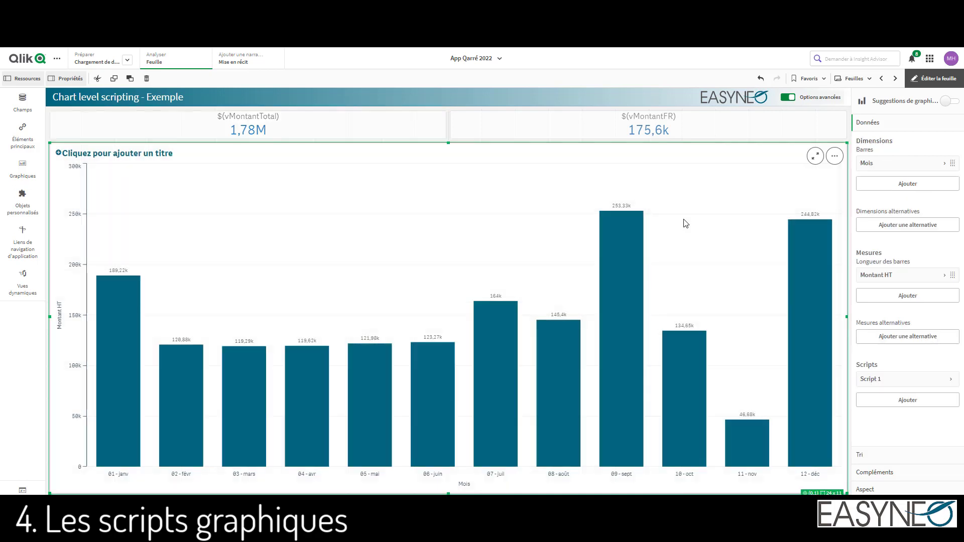
click(895, 382)
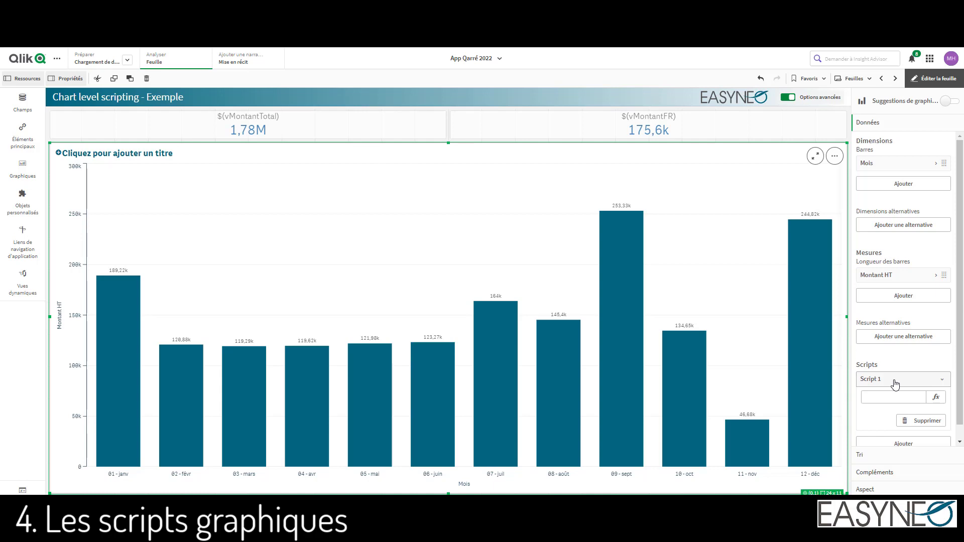
click(895, 382)
click(895, 383)
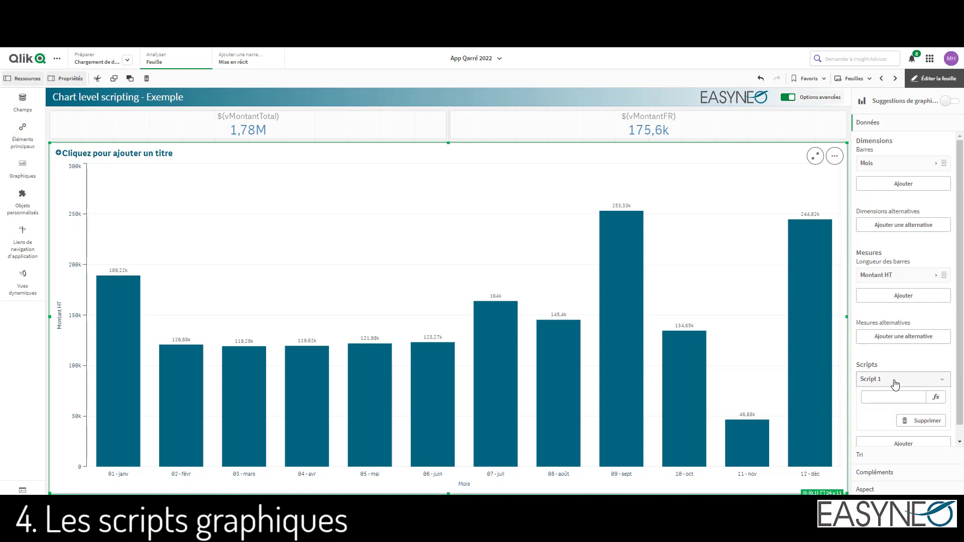
click(937, 398)
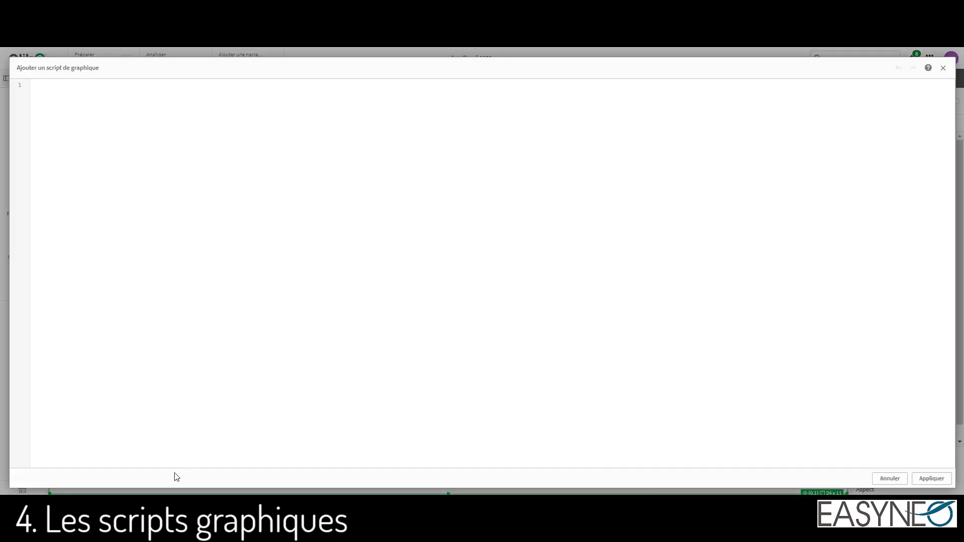
Step: Copy the whole prepared script with the FR and Total load blocks from Notepad into the empty chart script and apply it
key(alt+Tab)
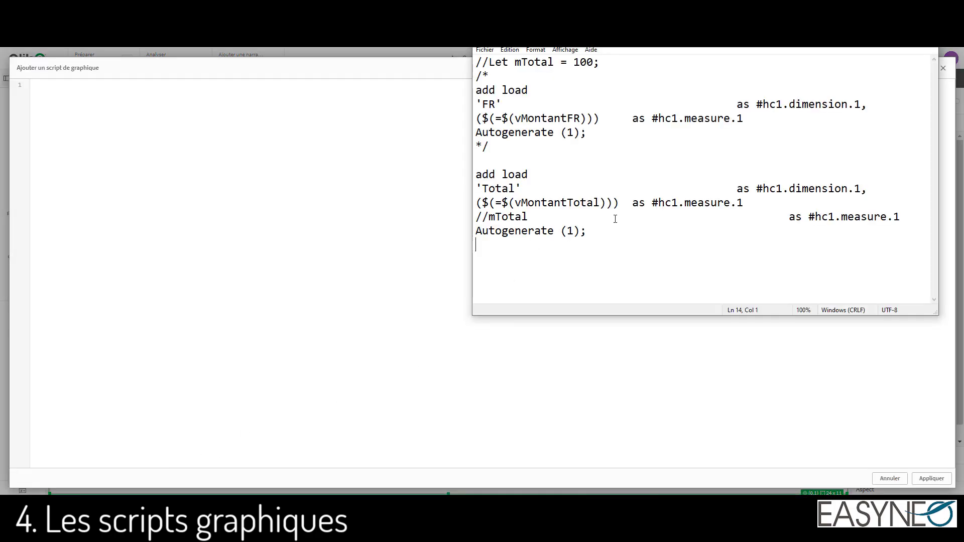
drag(597, 234, 471, 67)
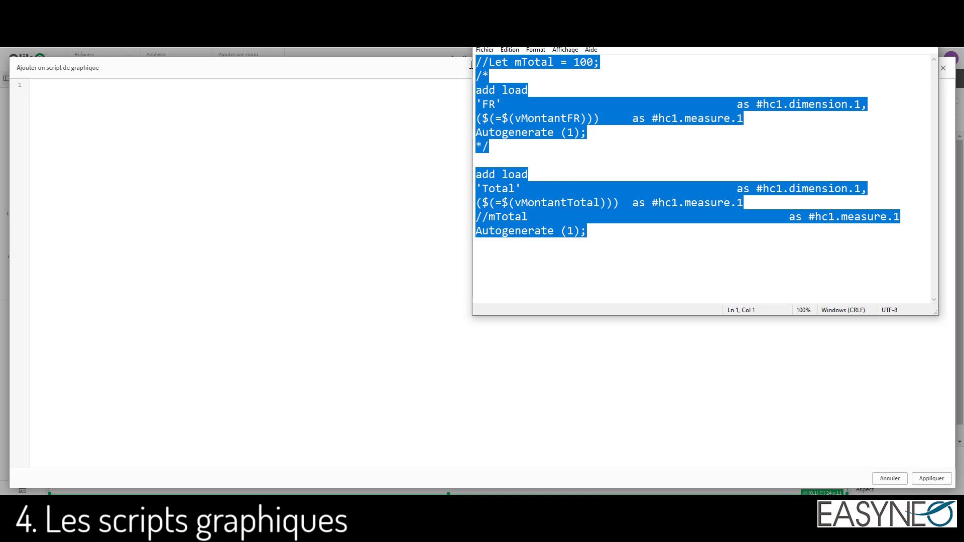
key(ctrl+c)
key(alt+Tab)
key(ctrl+v)
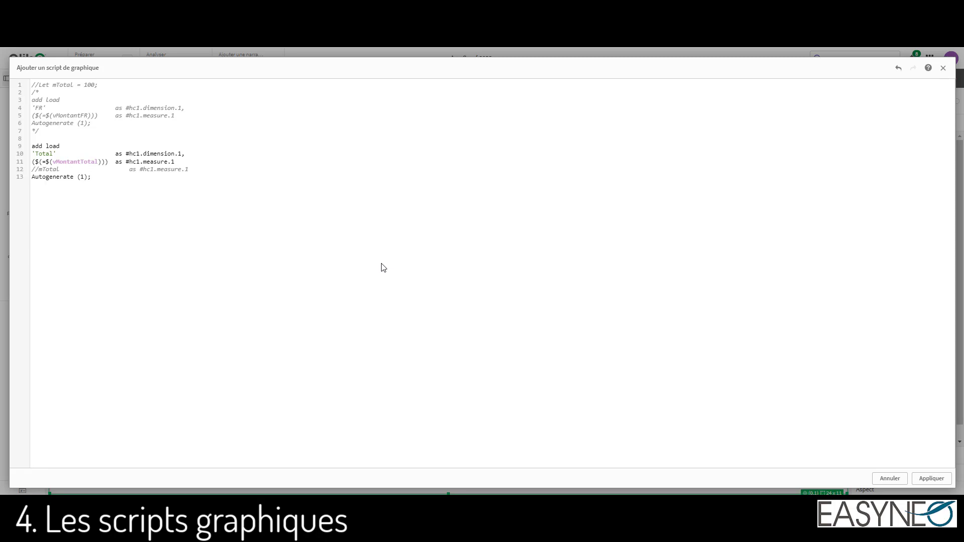
click(935, 481)
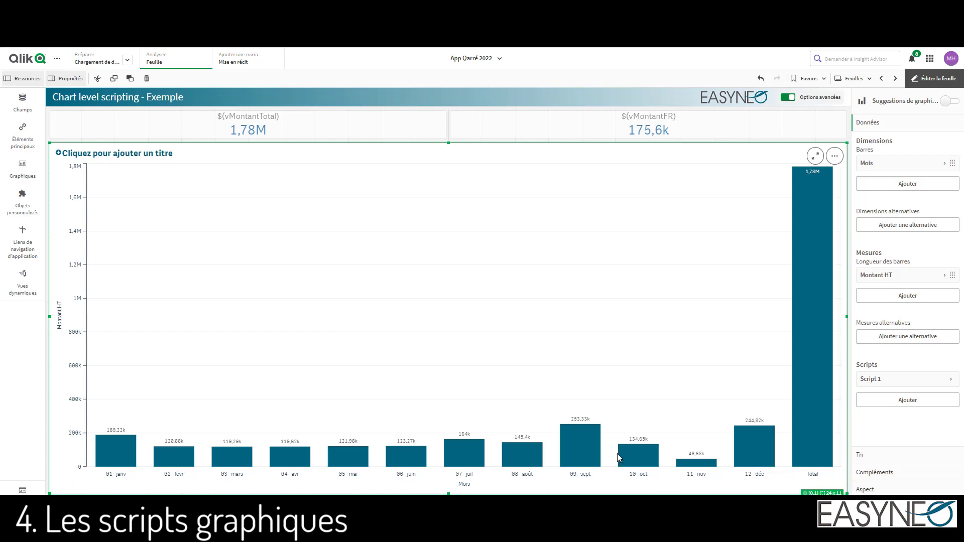
Step: Reopen Script 1, uncomment the 'FR' add load block by removing its /* and */ markers, and apply the script
click(926, 381)
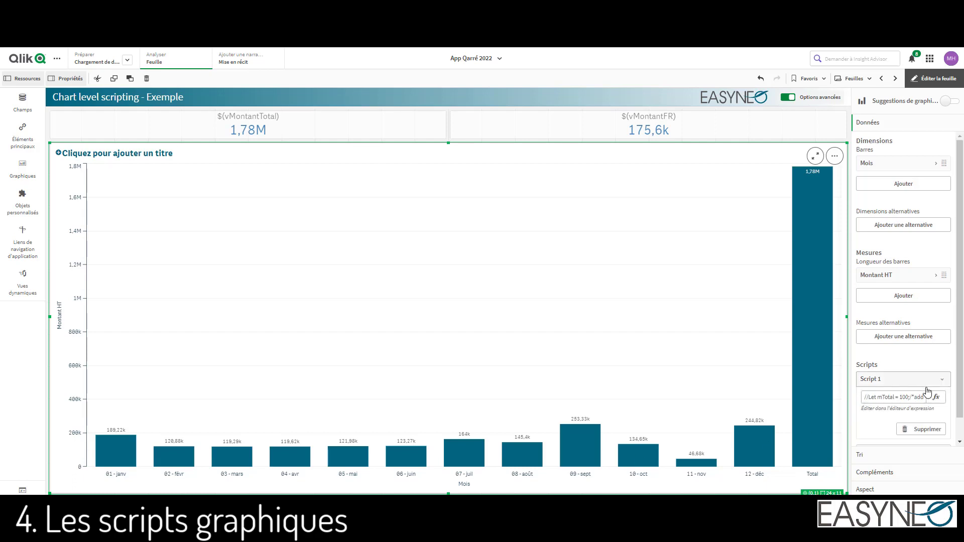
click(934, 398)
click(48, 132)
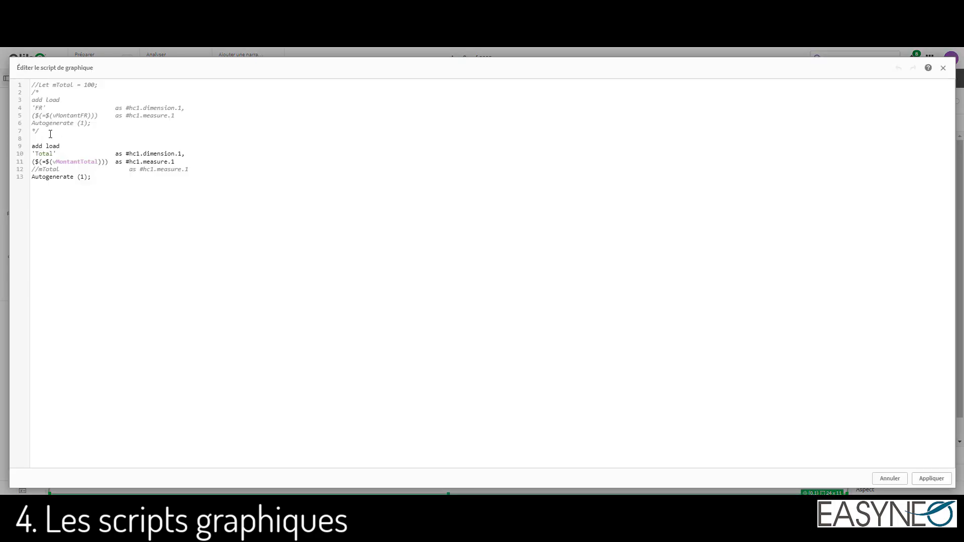
key(BackSpace)
key(BackSpace)
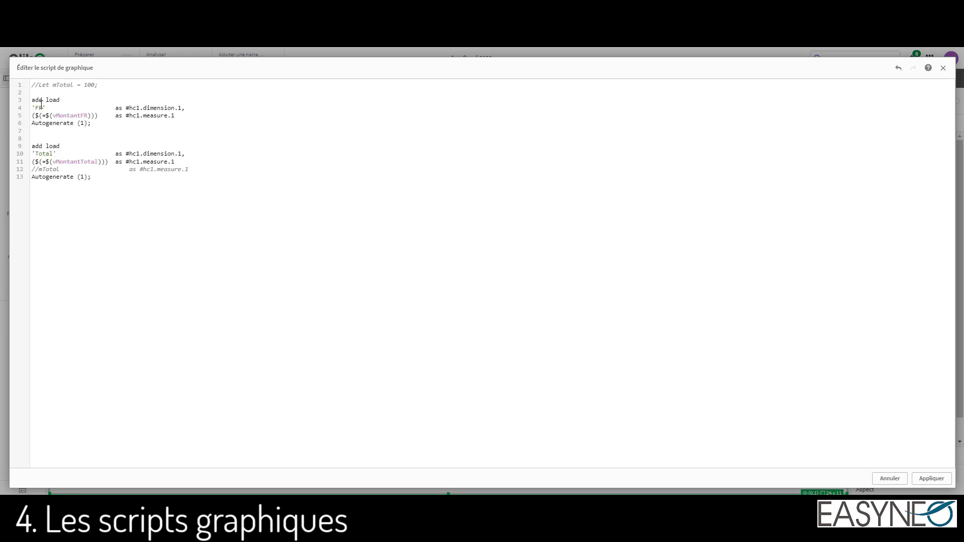
click(66, 99)
click(919, 481)
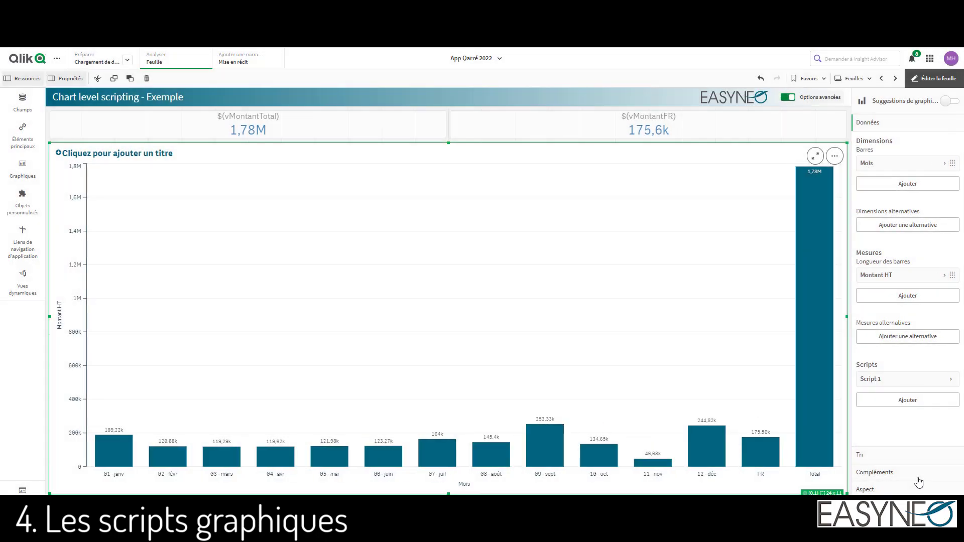